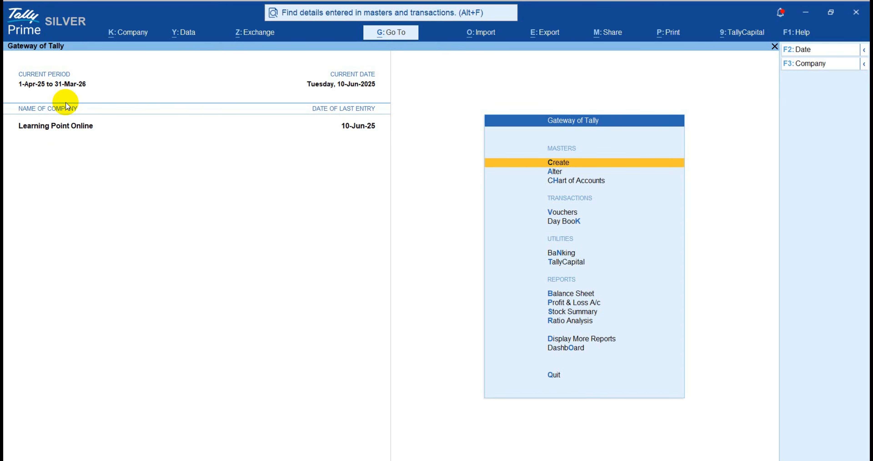
- Open the Balance Sheet report from the Gateway of Tally and expand it to the detailed view
key(Down)
key(Down)
key(Down)
key(Down)
key(Down)
key(Down)
key(Down)
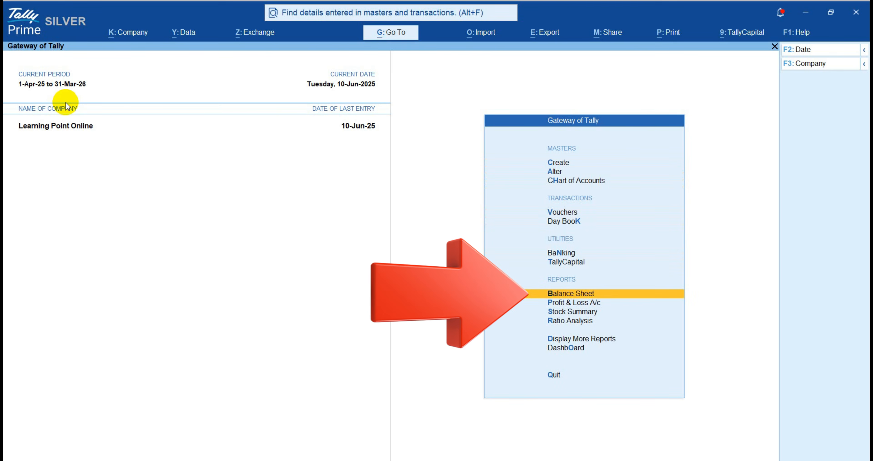
key(Return)
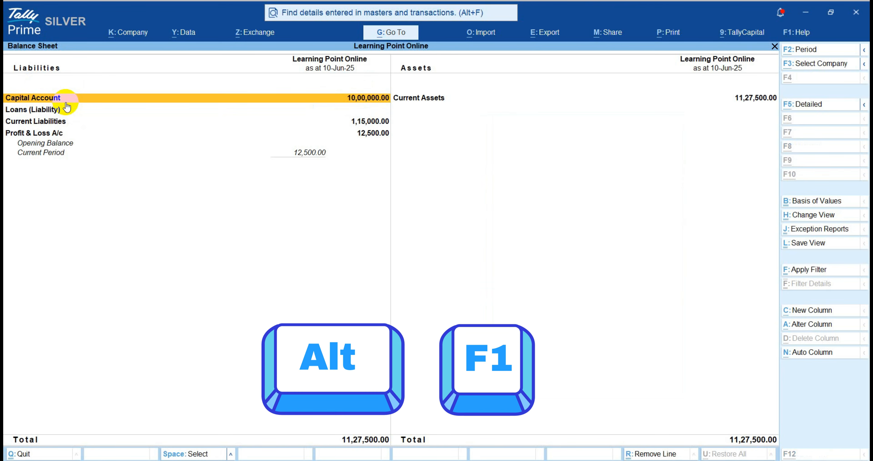
key(alt+F1)
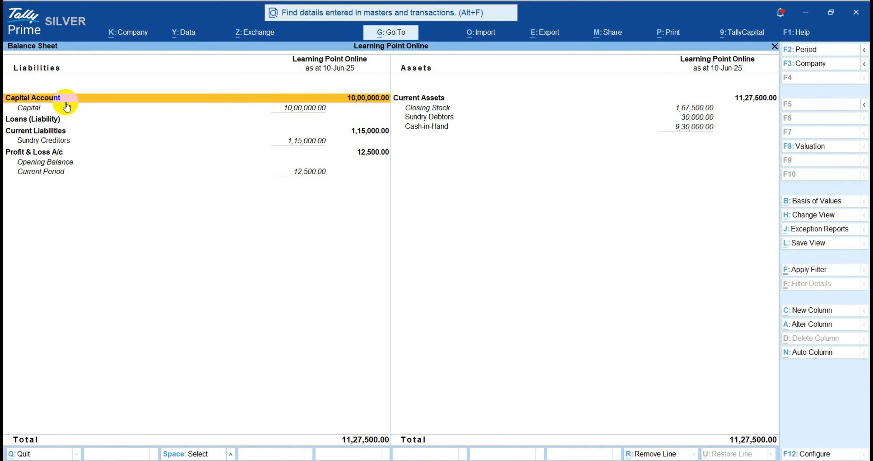
- Drill down from Closing Stock under Current Assets into the monthly summary of the Mouse stock item
key(Right)
key(Down)
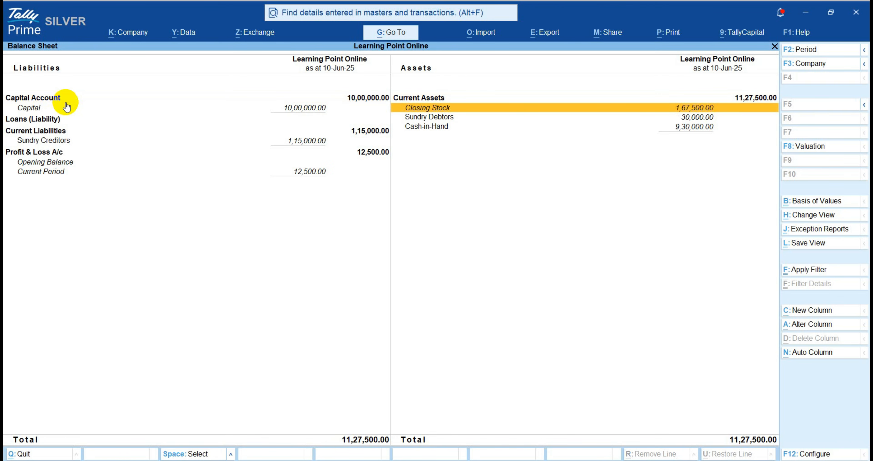
key(Return)
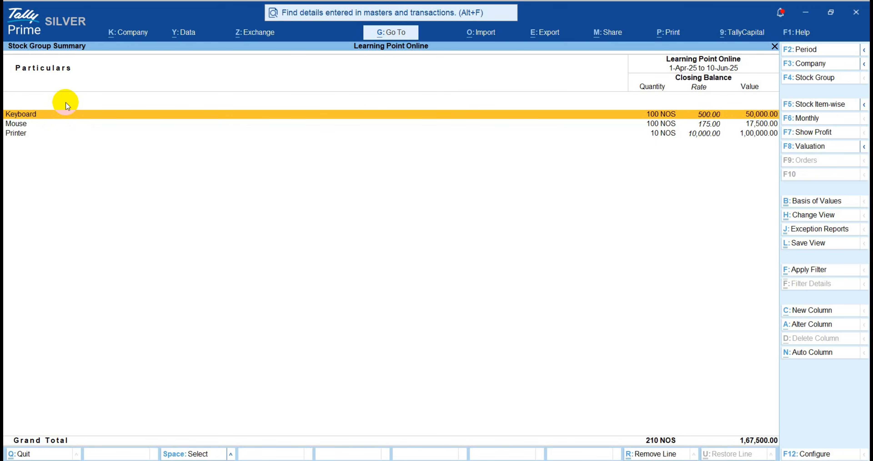
key(Down)
key(Down)
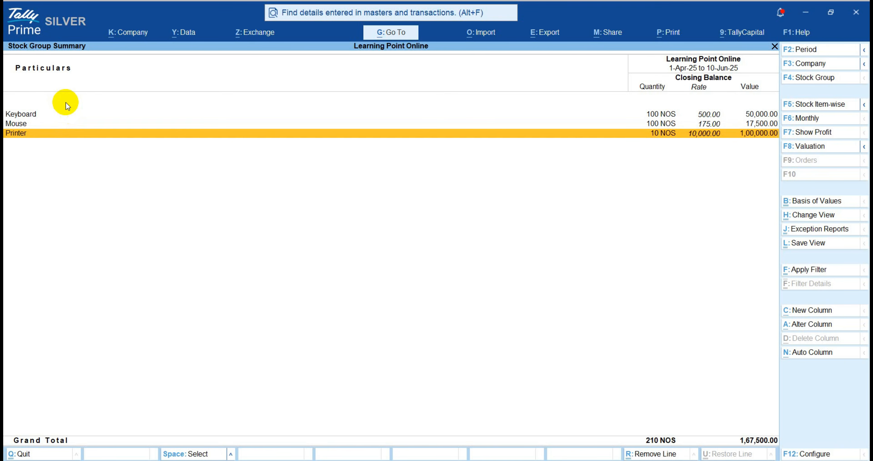
key(Up)
key(Return)
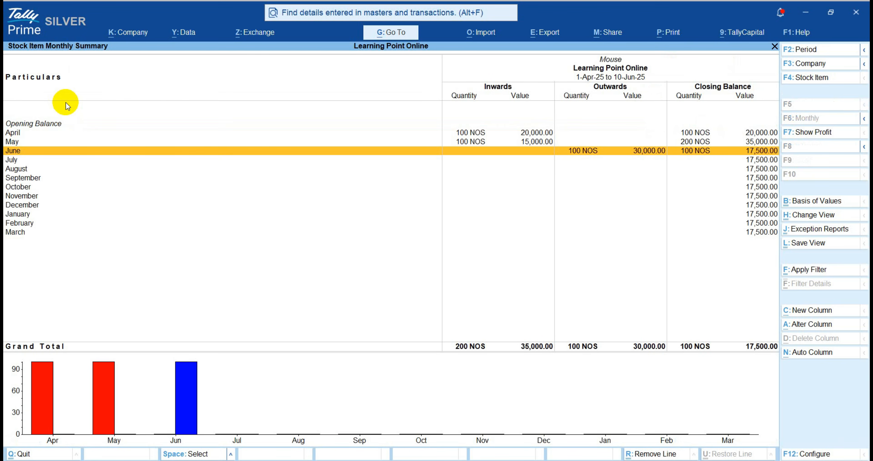
- Review the Mouse stock movements for April, May and June, and return to the Gateway of Tally
key(Up)
key(Up)
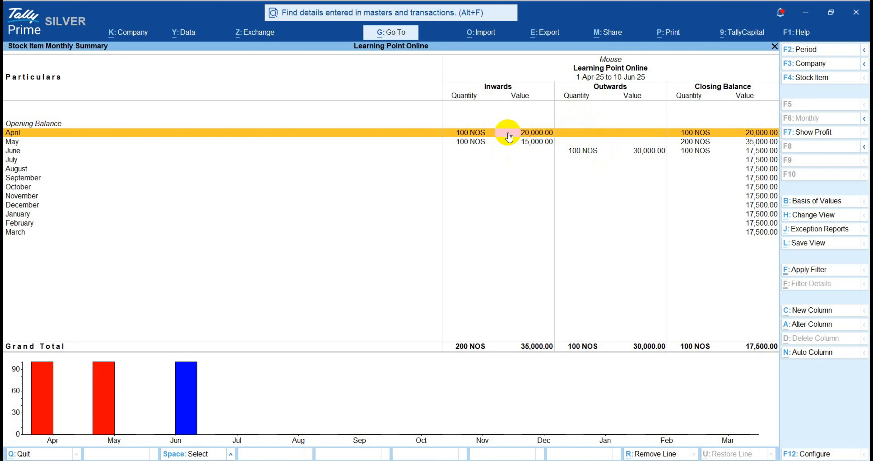
key(Down)
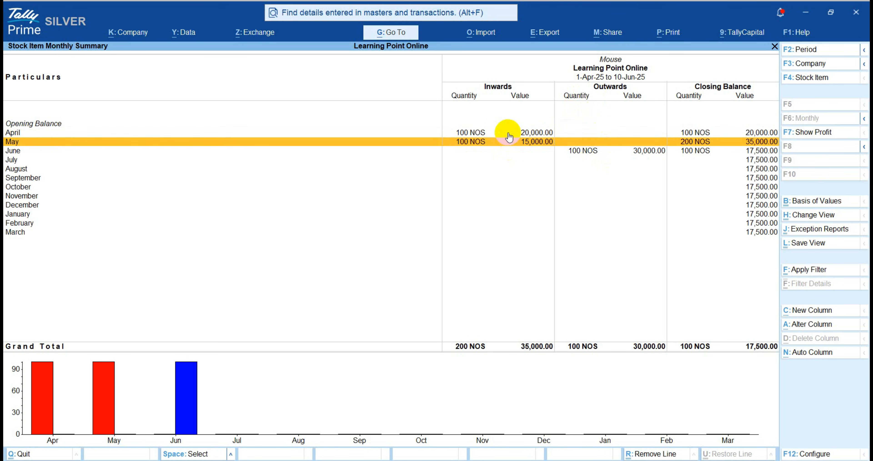
key(Down)
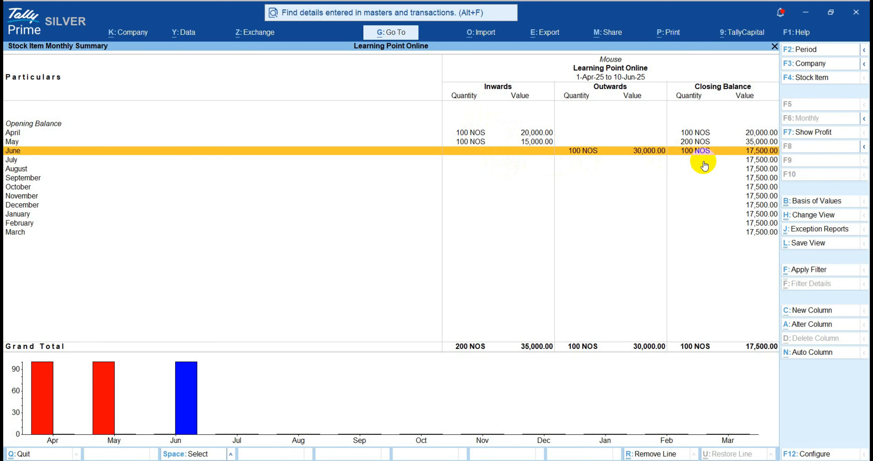
key(Escape)
key(Escape)
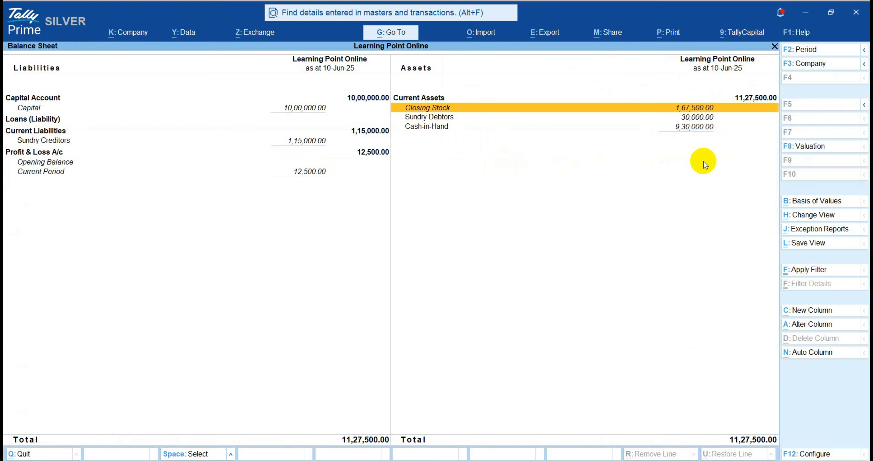
key(Escape)
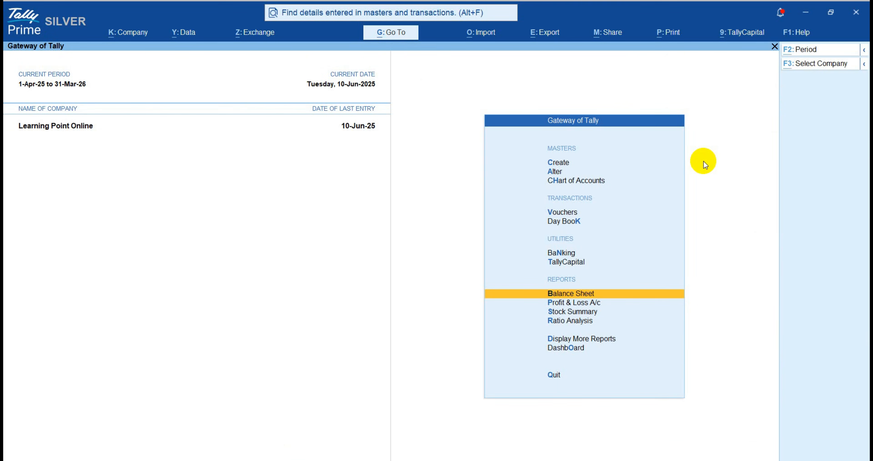
- Change the current period to run from 1-4-2026 to 31-3-2027
key(alt+F2)
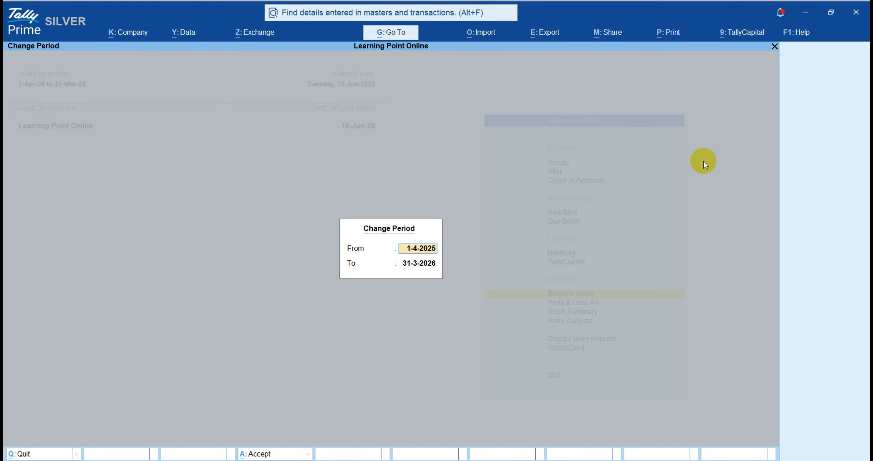
text(1.4.26)
key(Return)
text(31)
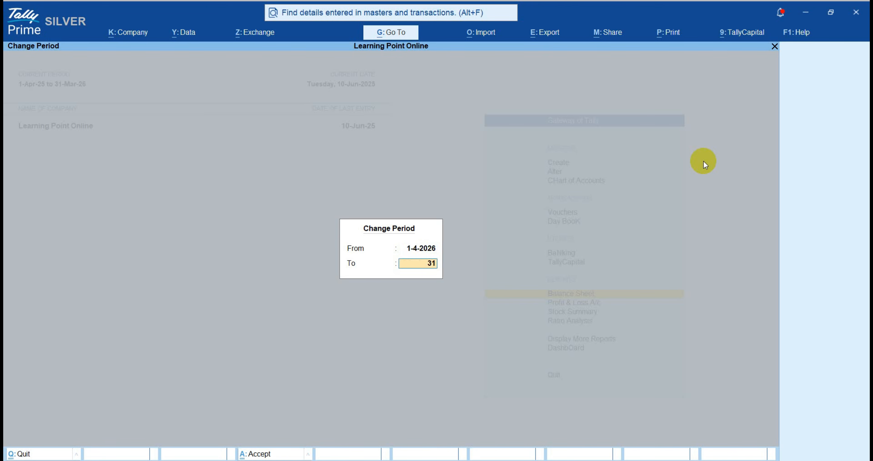
text(.3.27)
key(Return)
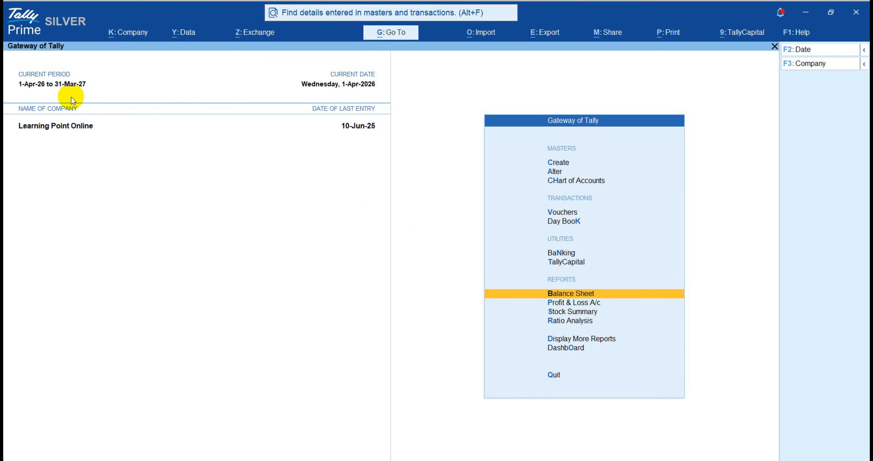
- Open the detailed Balance Sheet for the new financial year and drill down into Closing Stock under Current Assets
key(Return)
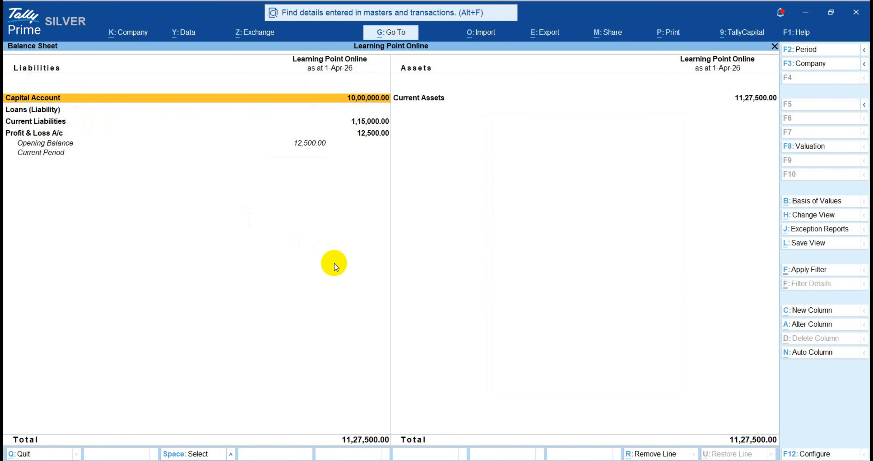
key(alt+F1)
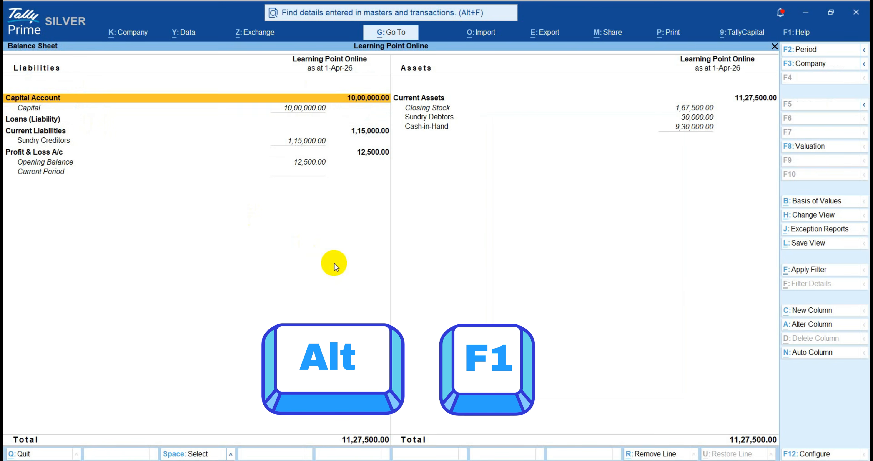
key(Right)
key(Down)
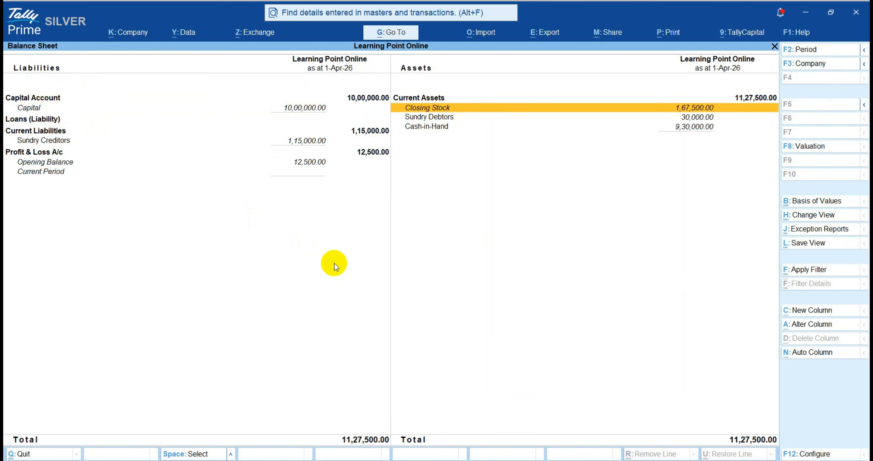
key(Return)
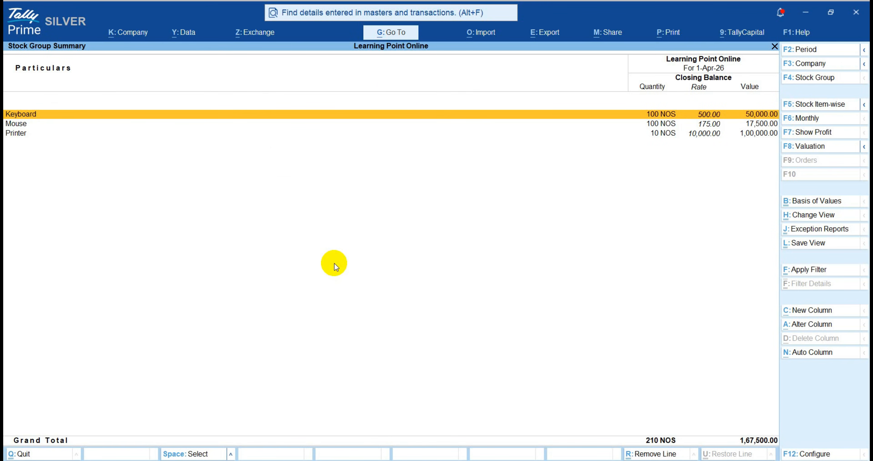
- Look through the items in the stock group summary and open the monthly summary of Mouse
key(Down)
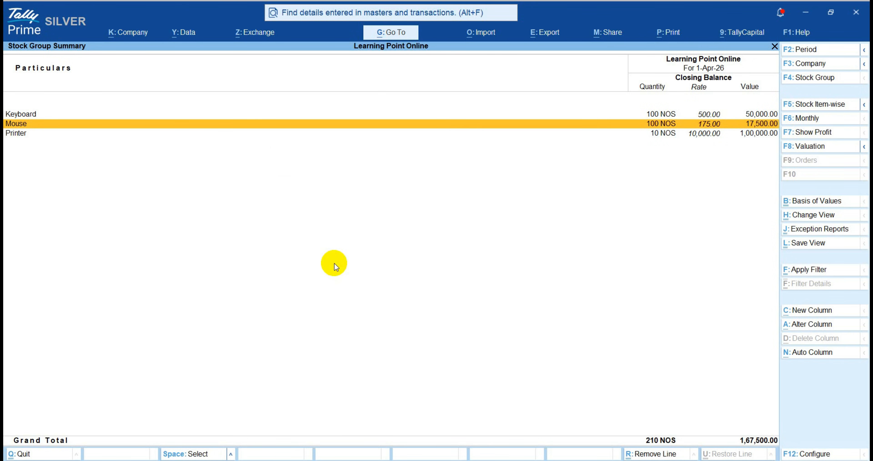
key(Down)
key(Up)
key(Down)
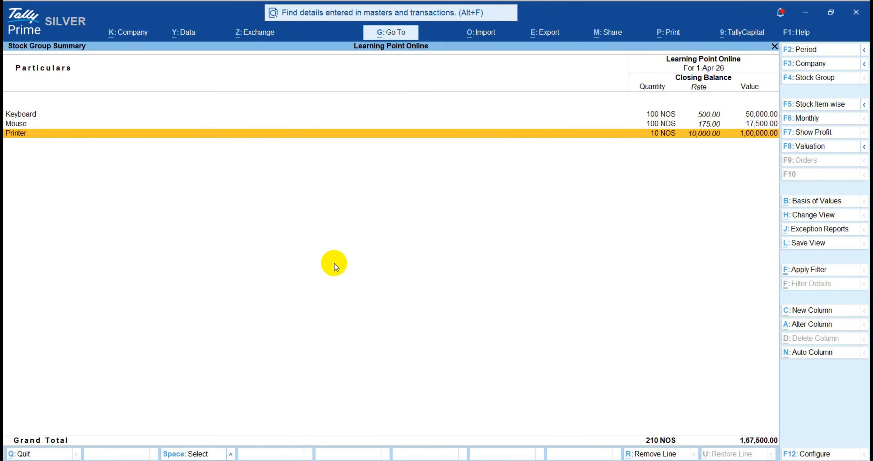
key(Up)
key(Return)
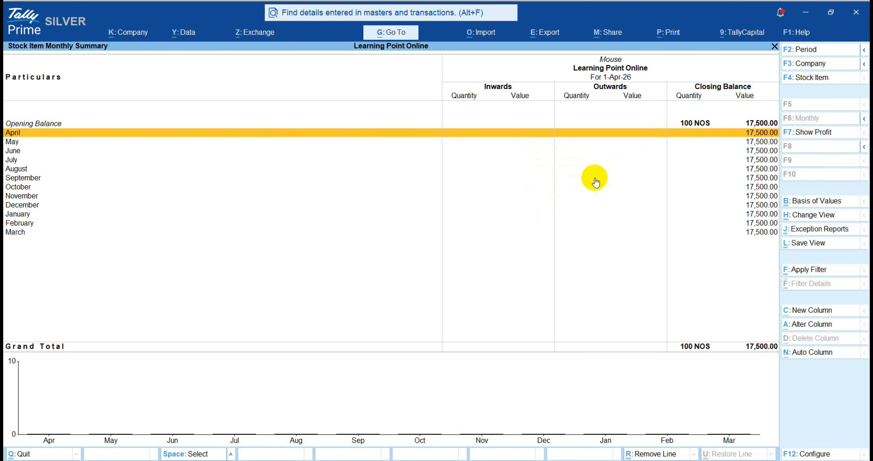
click(527, 134)
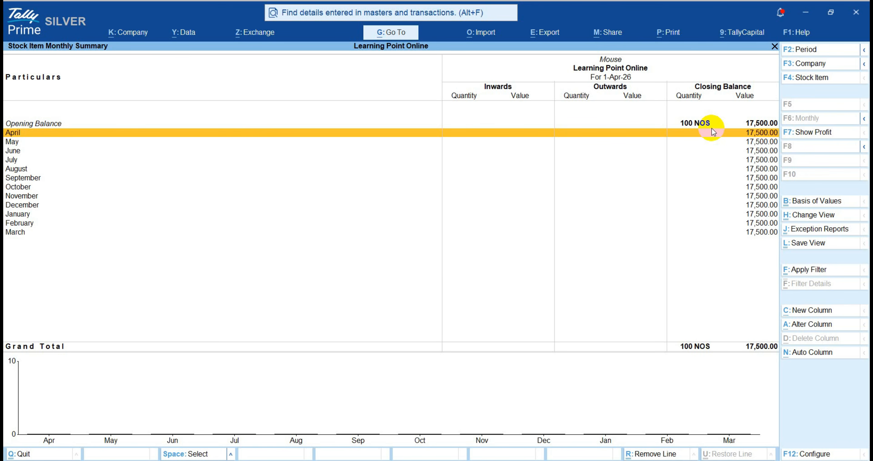
- Set the Mouse monthly summary's period from 1-4-2025 to 31-3-2027 to cover both financial years
key(alt+F2)
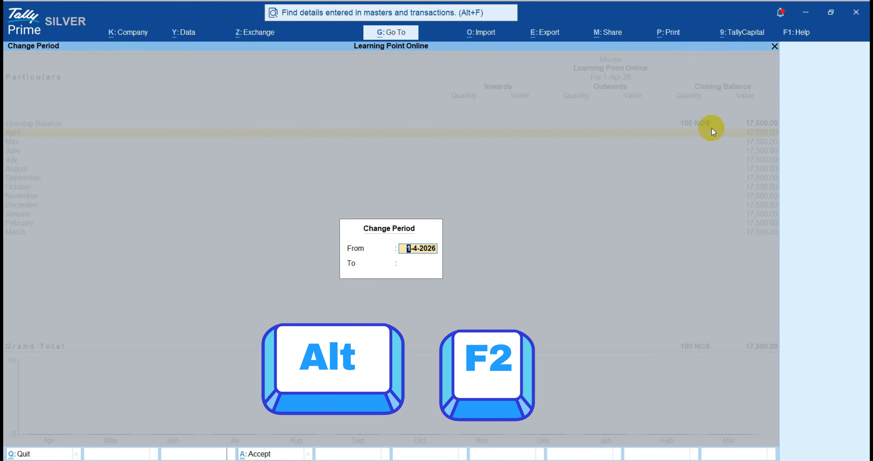
text(1-4-2025)
key(Return)
text(31.3.27)
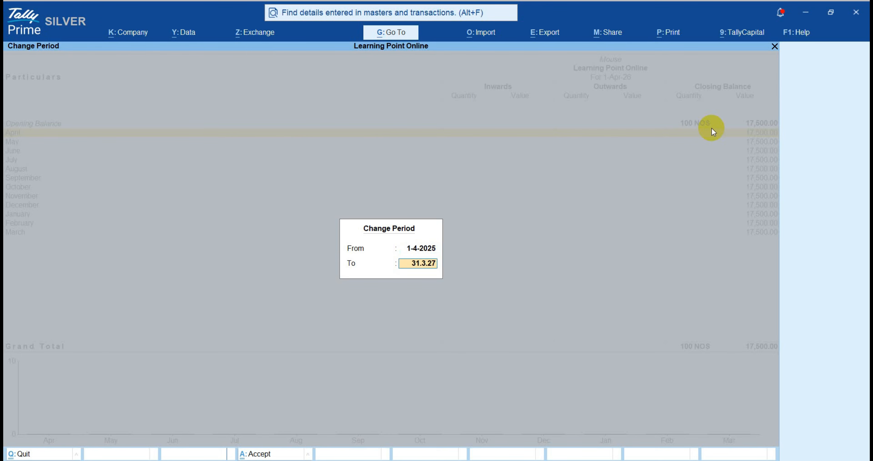
key(Return)
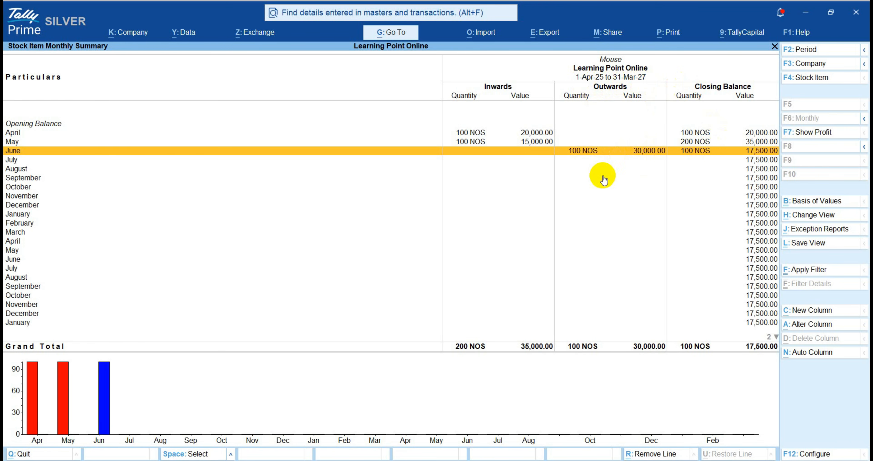
- Review the April to June Mouse movements in the two-year summary and go back to the Gateway of Tally
key(Up)
key(Up)
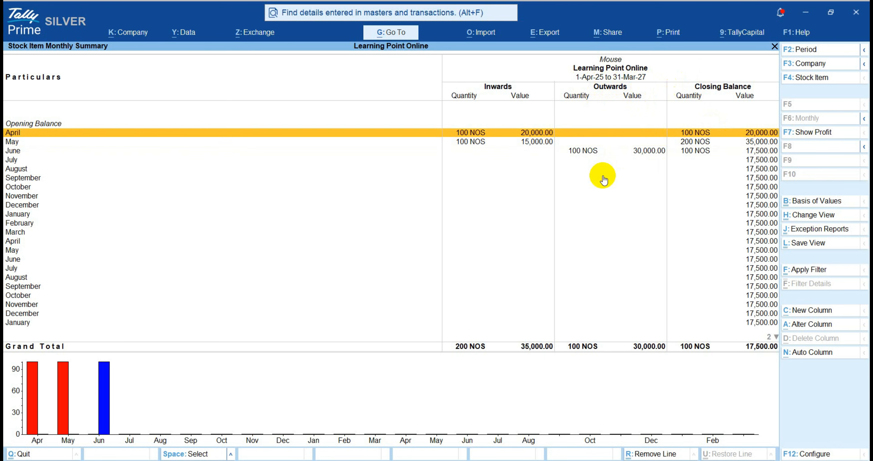
key(Down)
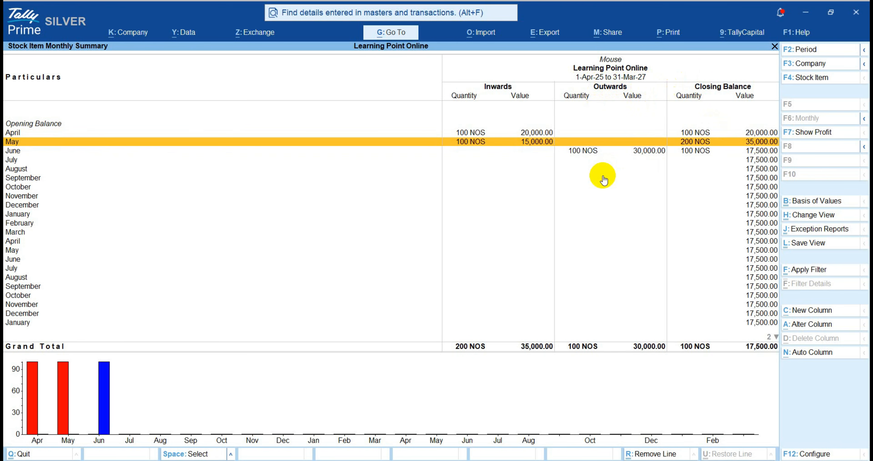
key(Down)
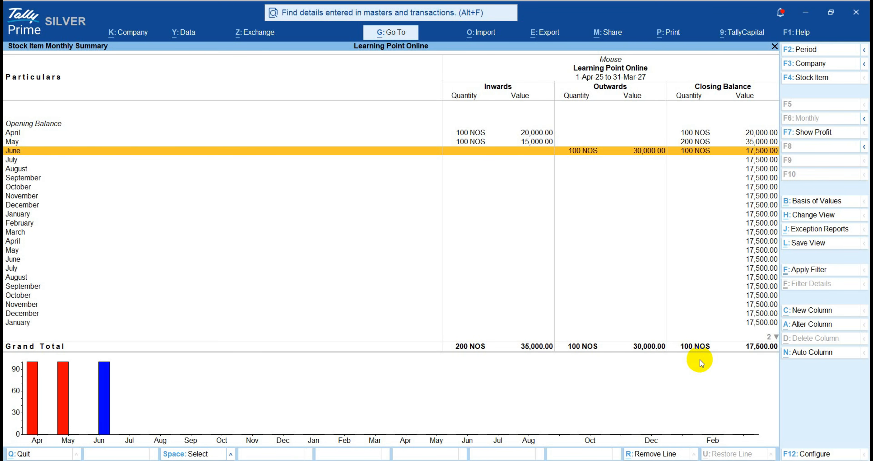
key(Escape)
key(Escape)
key(Escape)
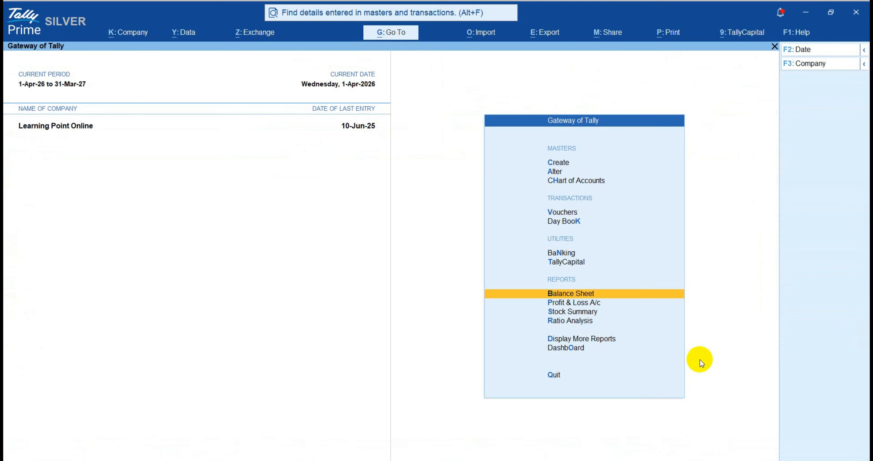
- Set the current period back to 1-4-2025 to 31-3-2026
key(alt+F2)
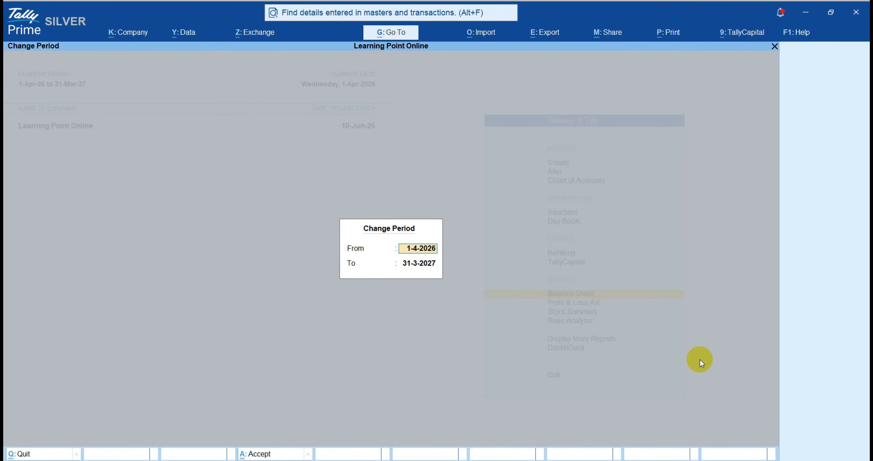
text(1.4.2025)
key(Return)
text(31.3.26)
key(Return)
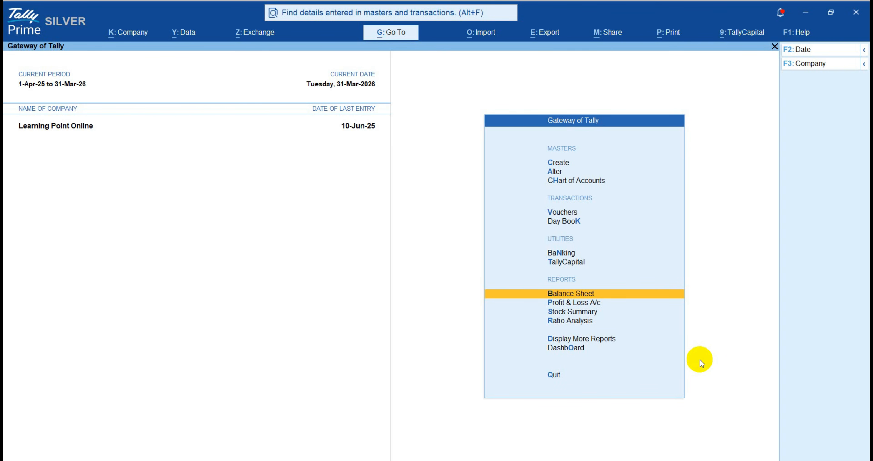
- Show the Balance Sheet in detail, check the Sundry Creditors group summary for 2025-26, and go back to the Gateway of Tally
key(Return)
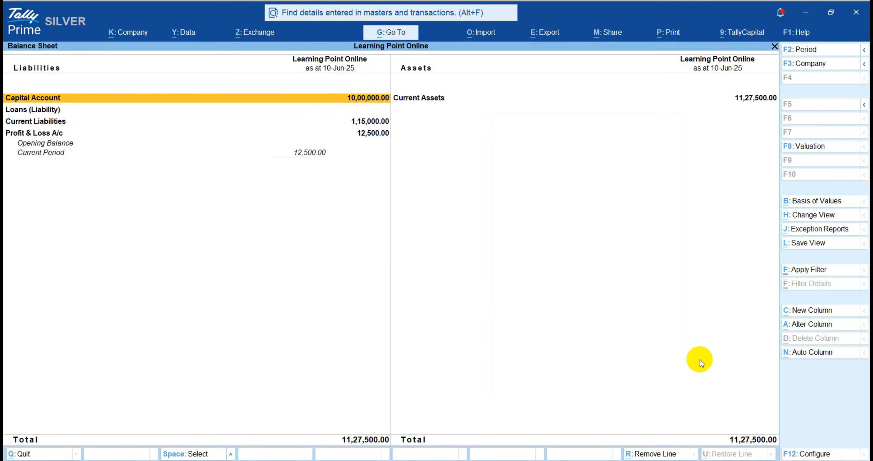
key(alt+F1)
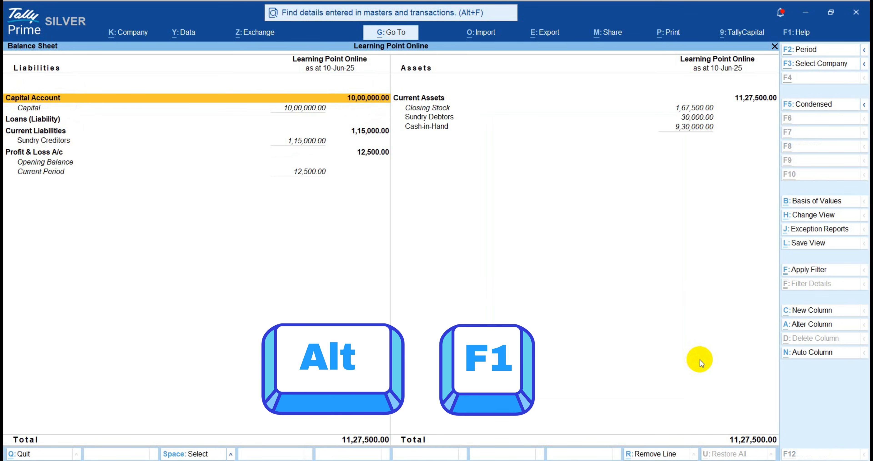
key(Down)
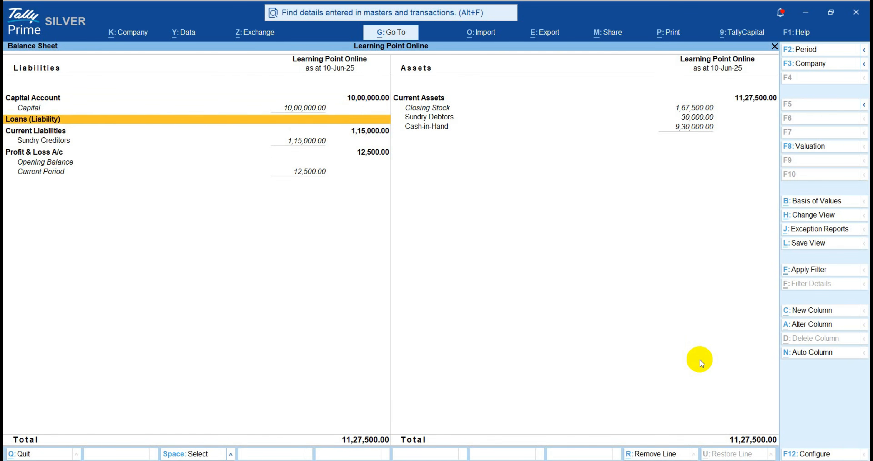
key(Down)
key(Down)
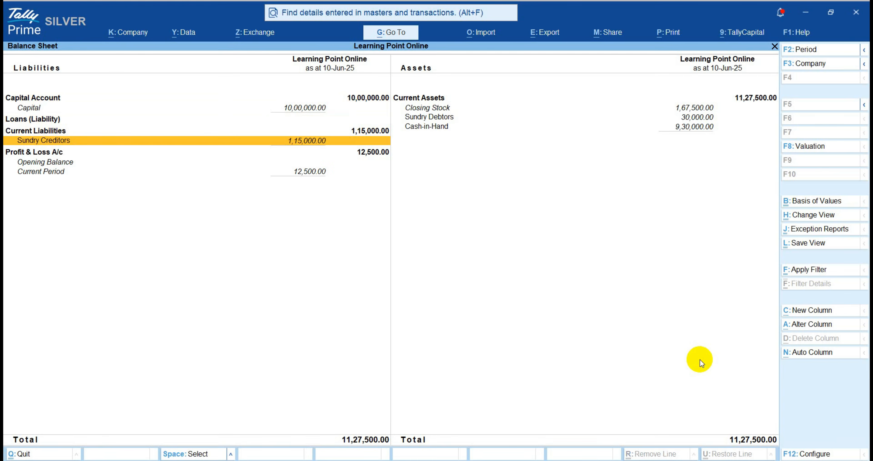
key(Return)
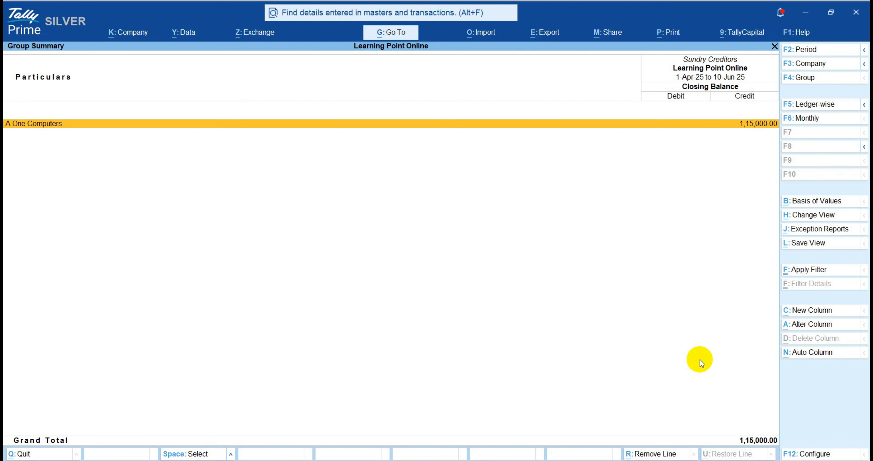
key(Escape)
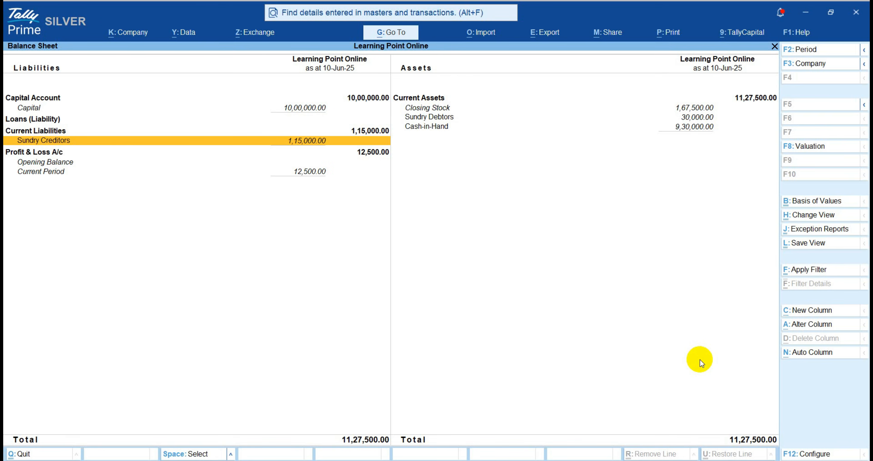
key(Escape)
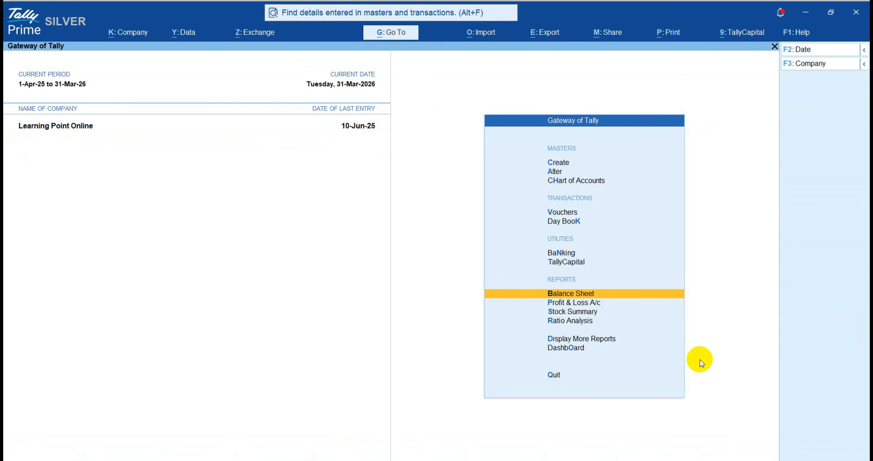
- Set the current period to 1-4-2026 to 31-3-2027
key(alt+F2)
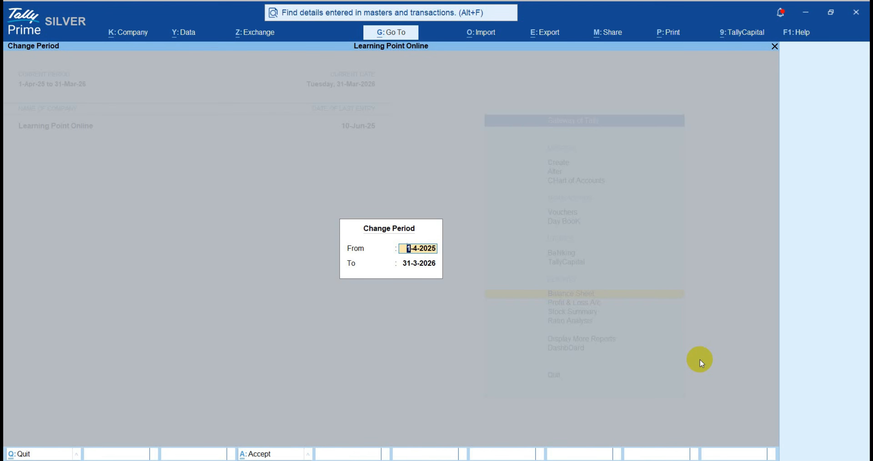
text(1.4.26)
key(Return)
text(31.3.27)
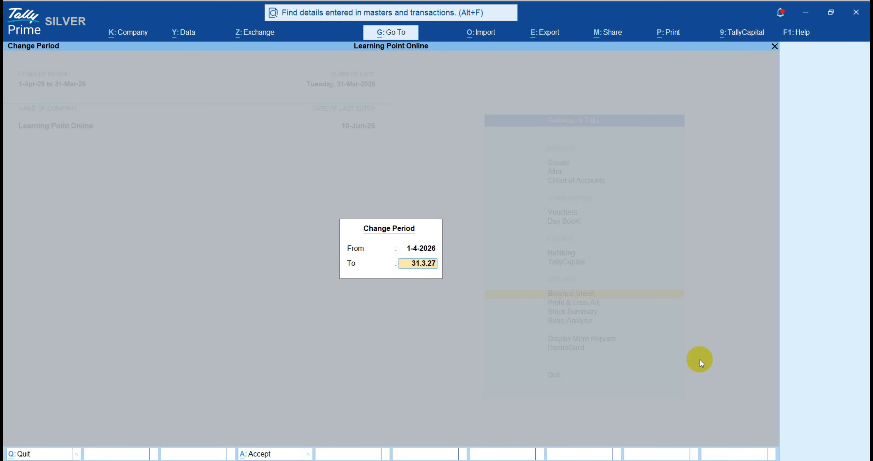
key(Return)
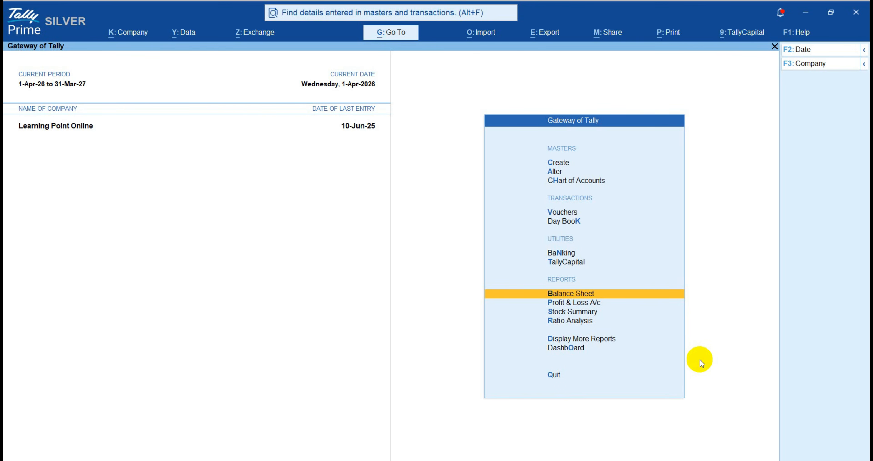
- Show the detailed Balance Sheet for the new year and open the monthly summary of A One Computers under Sundry Creditors
key(Return)
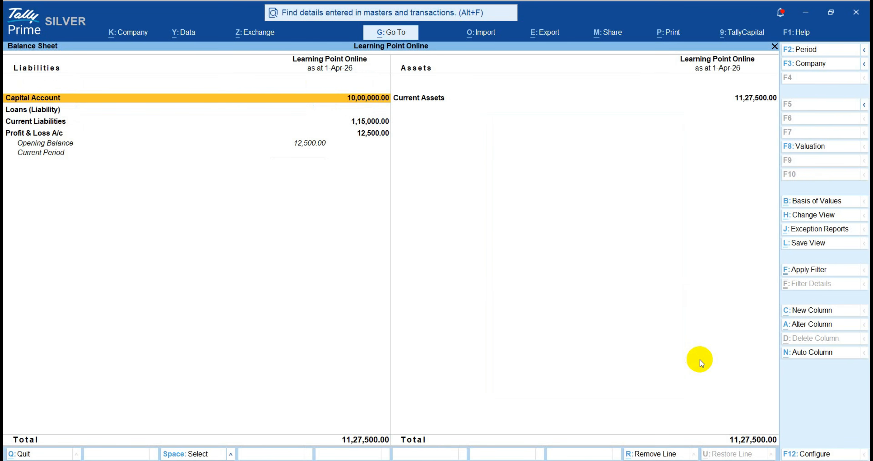
key(alt+F5)
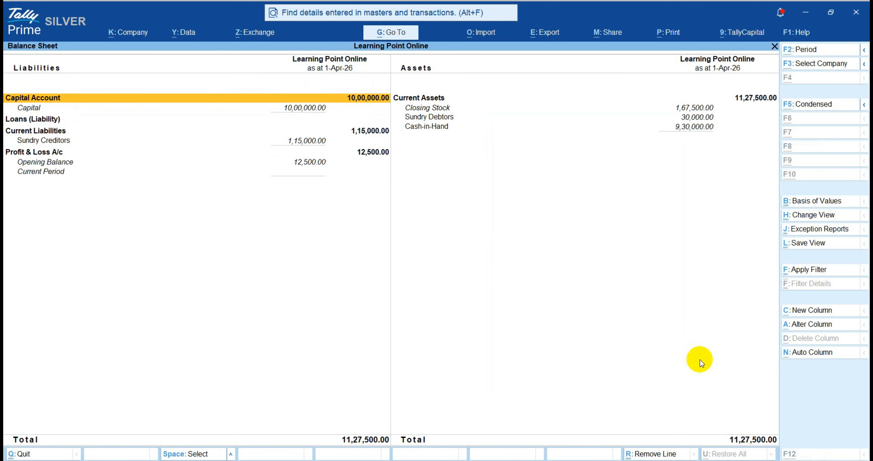
key(Down)
key(Down)
key(Down)
key(Down)
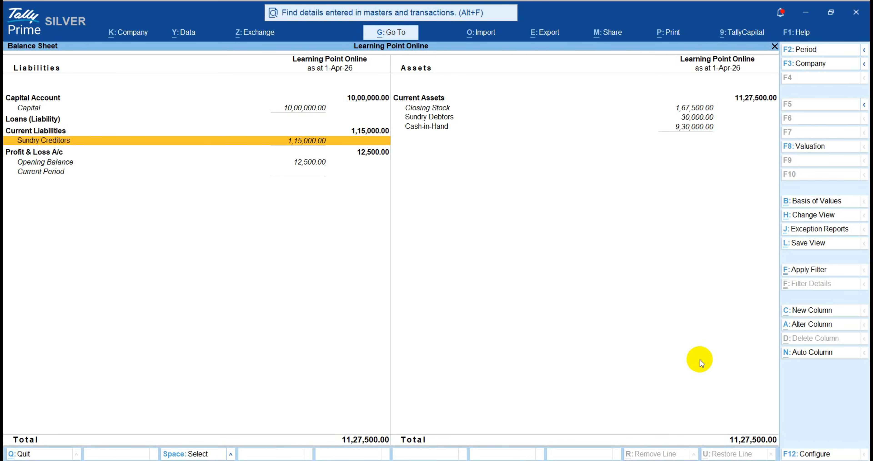
key(Return)
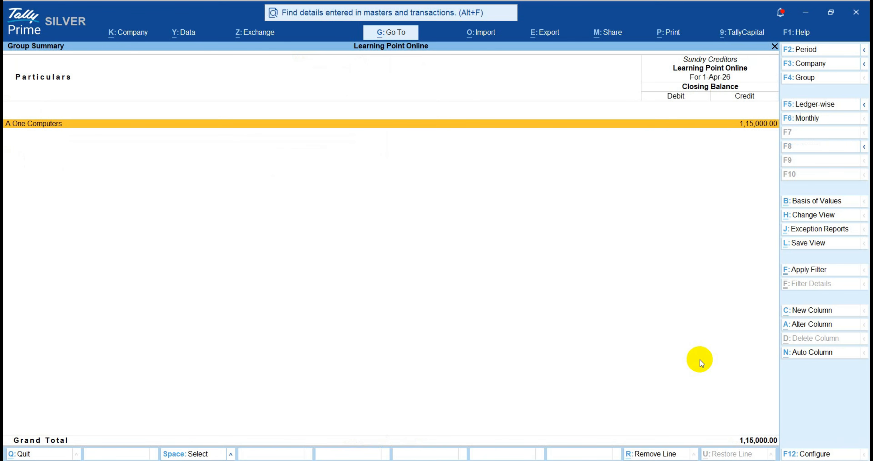
key(Return)
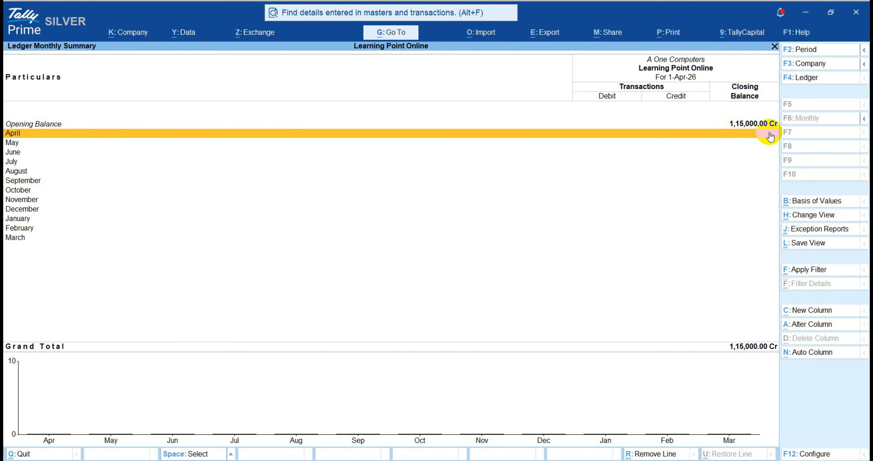
- Review the opening balance and monthly rows of the A One Computers ledger and go back to the Gateway of Tally
key(Down)
key(Down)
key(Down)
key(Down)
key(Down)
key(Down)
key(Down)
key(Down)
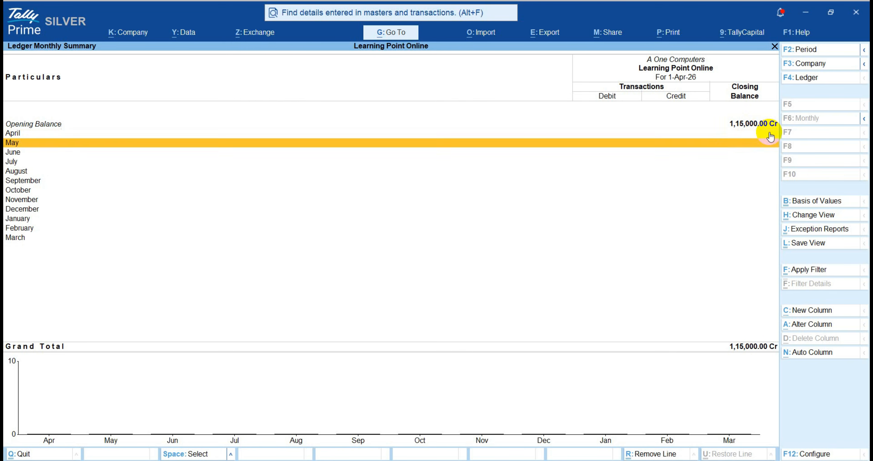
key(Down)
key(Down)
key(Up)
key(Up)
key(Up)
key(Up)
key(Up)
key(Up)
key(Up)
key(Up)
key(Up)
key(Up)
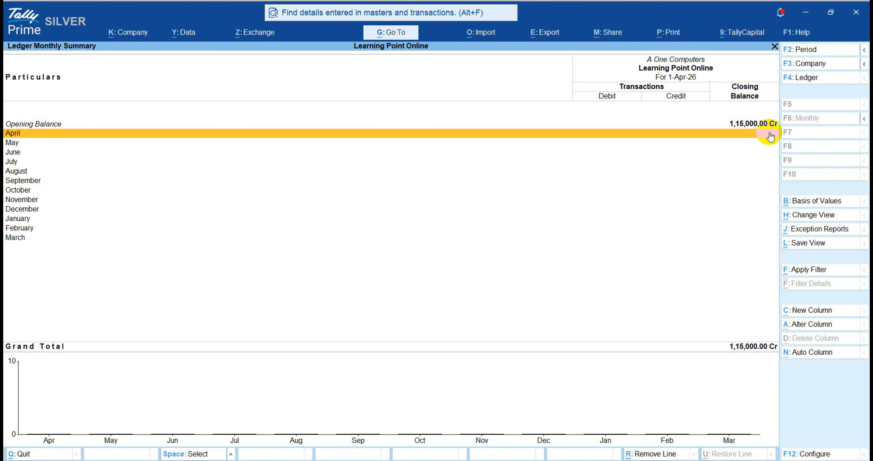
key(Escape)
key(Escape)
key(Escape)
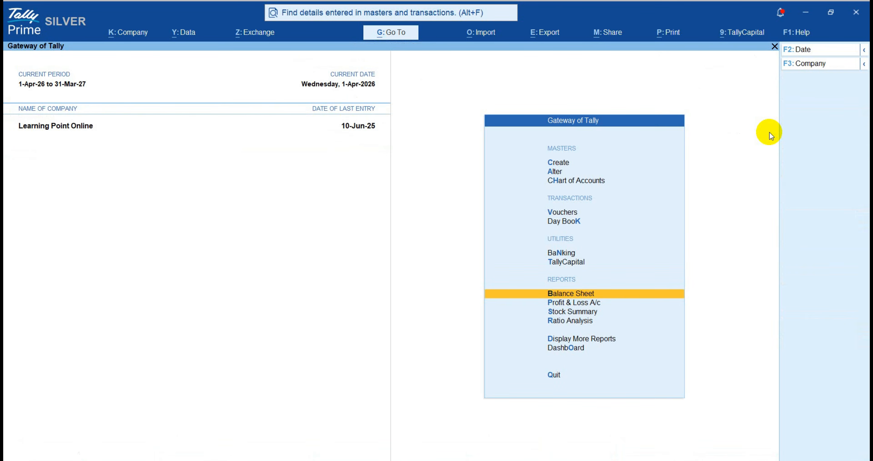
- Set the current period back to 1-4-2025 to 31-3-2026
key(alt+F2)
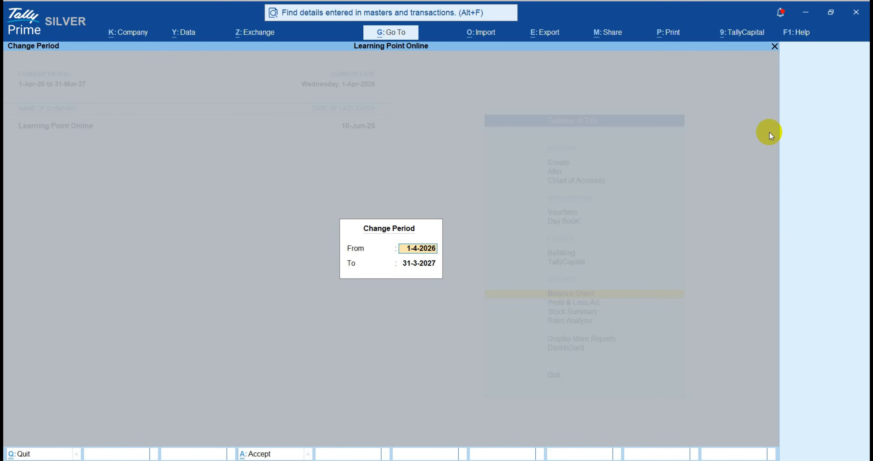
text(1.4.25)
key(Return)
text(31.3.26)
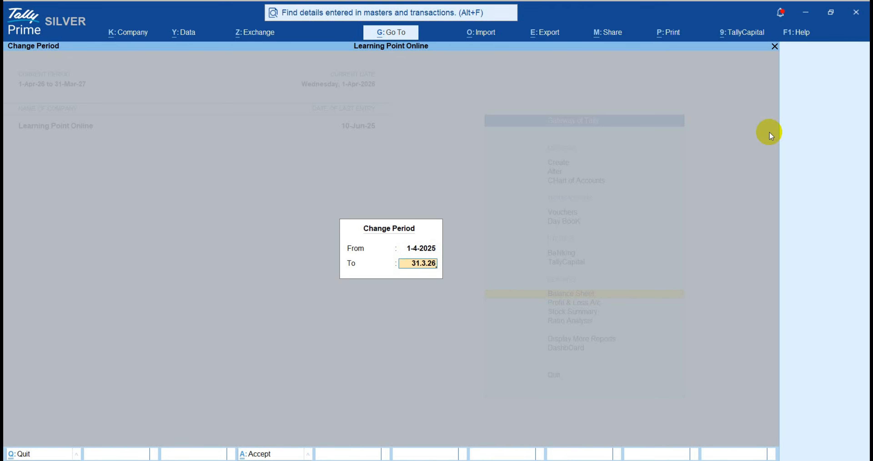
key(Return)
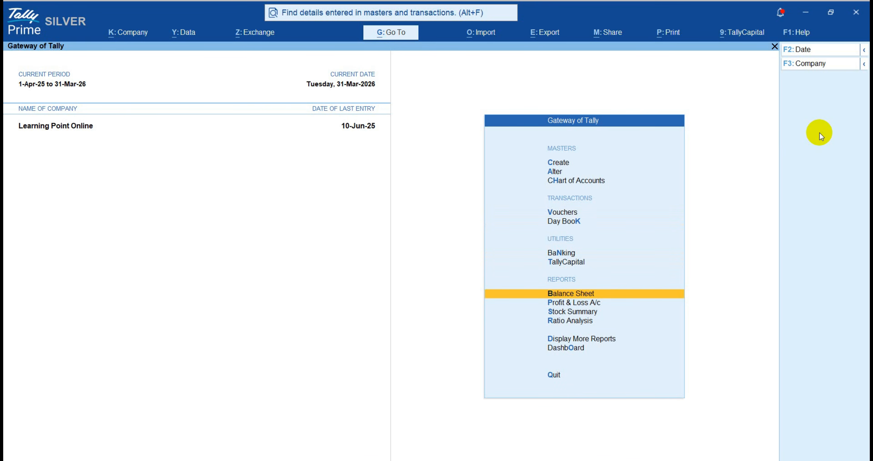
- Open the Profit & Loss A/c from the Balance Sheet, examine its entries down to Nett Profit, and return to the Balance Sheet
key(Return)
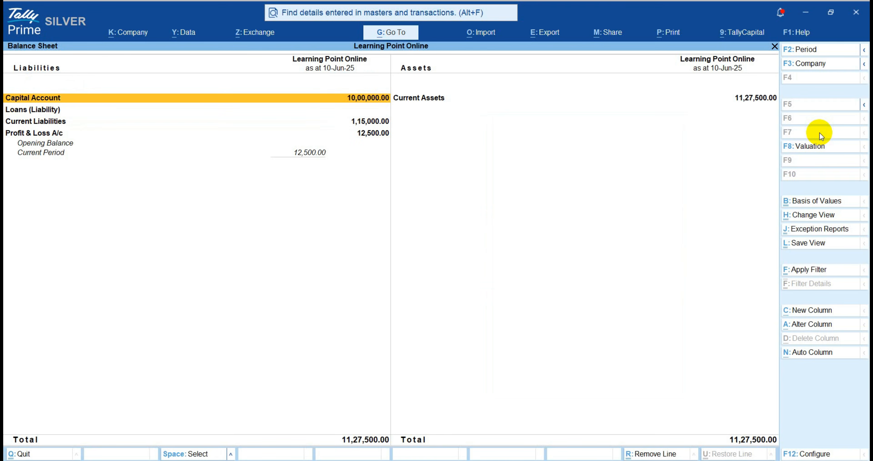
key(Down)
key(Down)
key(Down)
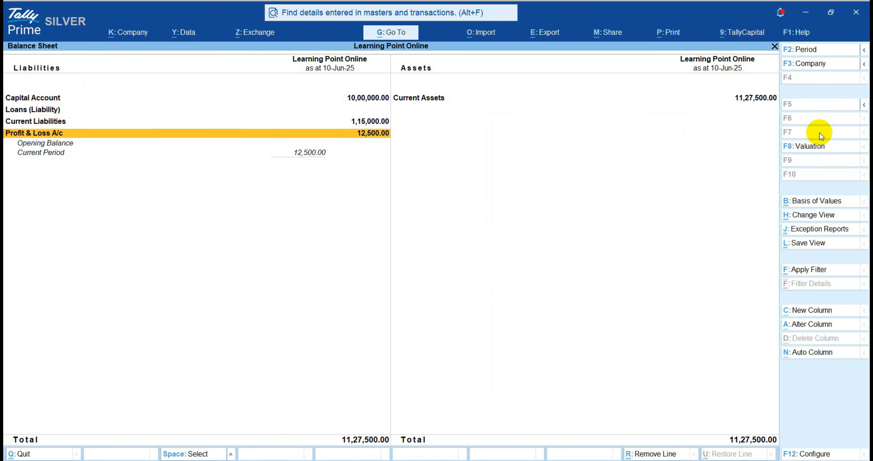
key(Return)
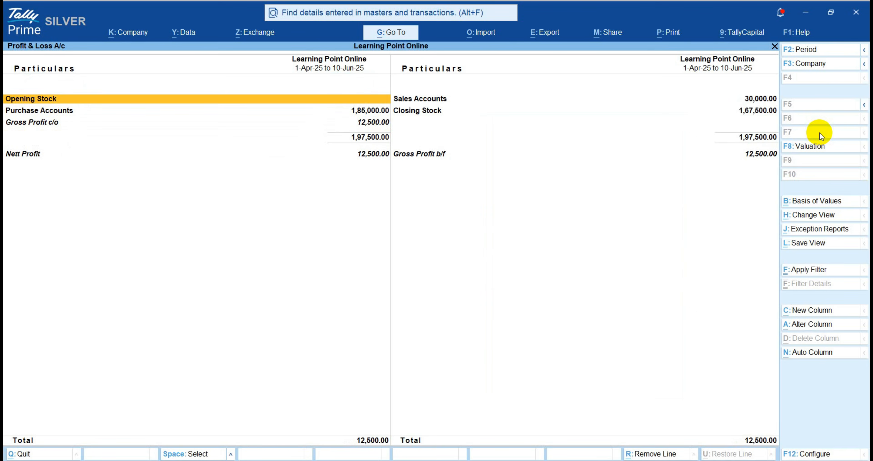
key(Down)
key(Down)
key(Down)
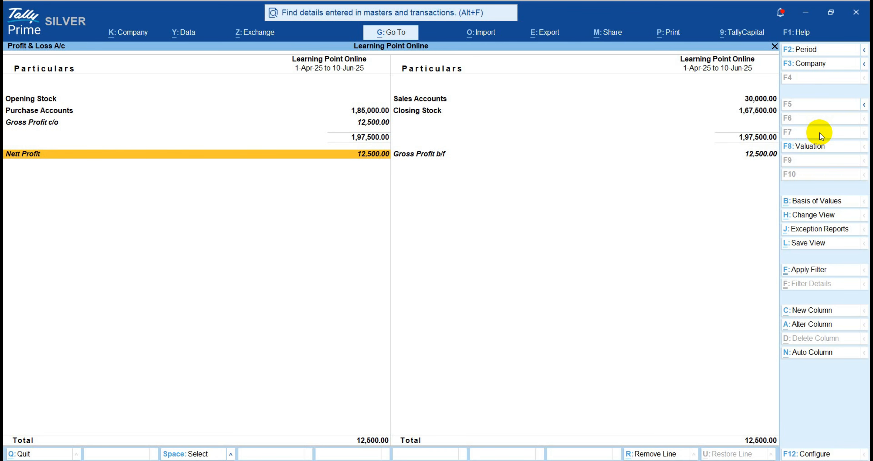
key(Escape)
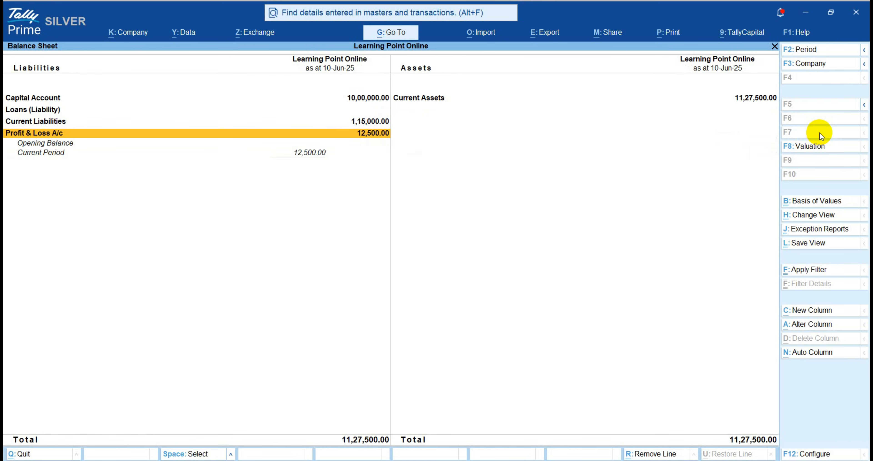
- Compare the Capital Account and Profit & Loss A/c lines in the Balance Sheet and return to the Gateway of Tally
key(Up)
key(Up)
key(Up)
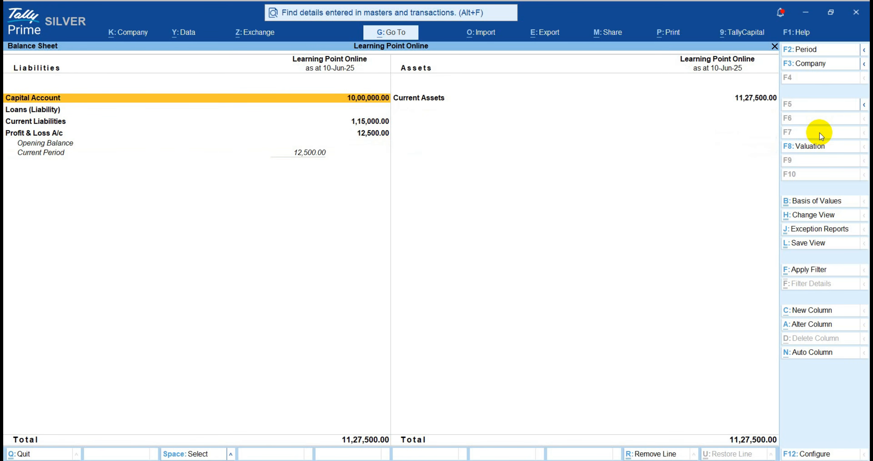
key(Down)
key(Down)
key(Down)
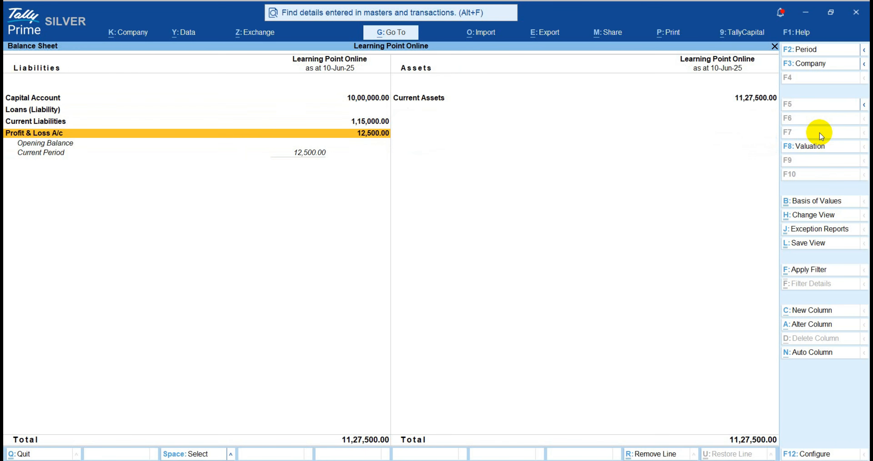
key(Up)
key(Up)
key(Up)
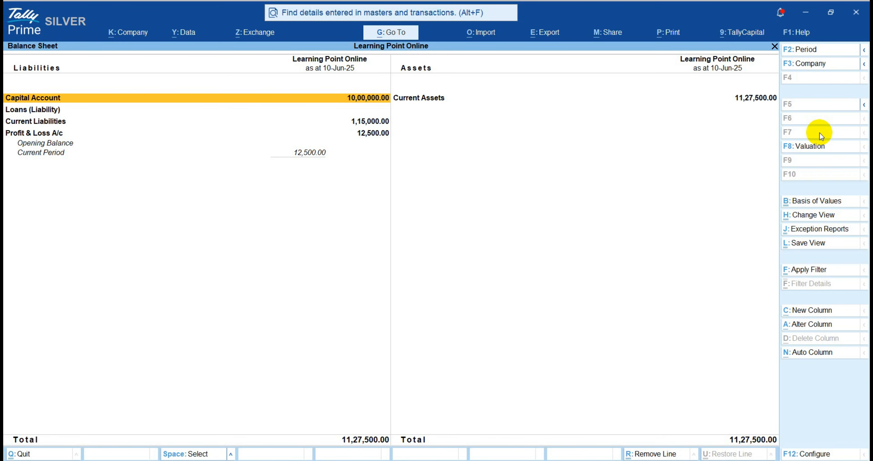
key(Escape)
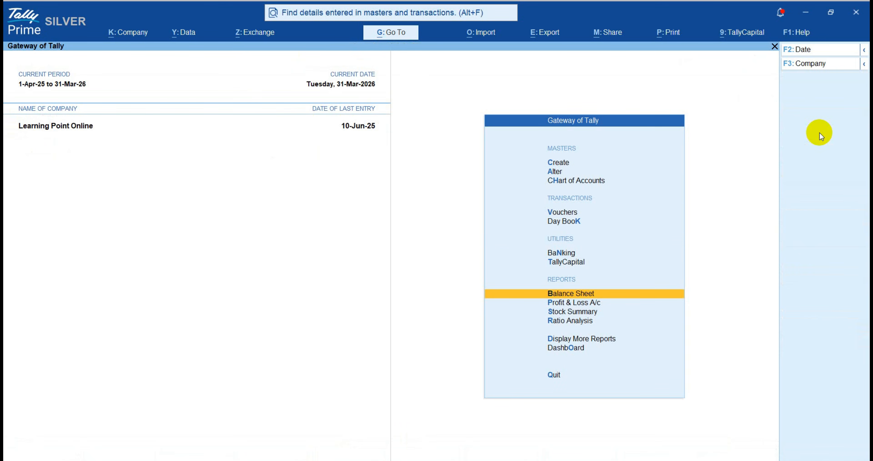
- Start a journal voucher dated 31-Mar-26 and debit the Profit & Loss A/c with 12,500
key(Up)
key(Up)
key(Up)
key(Up)
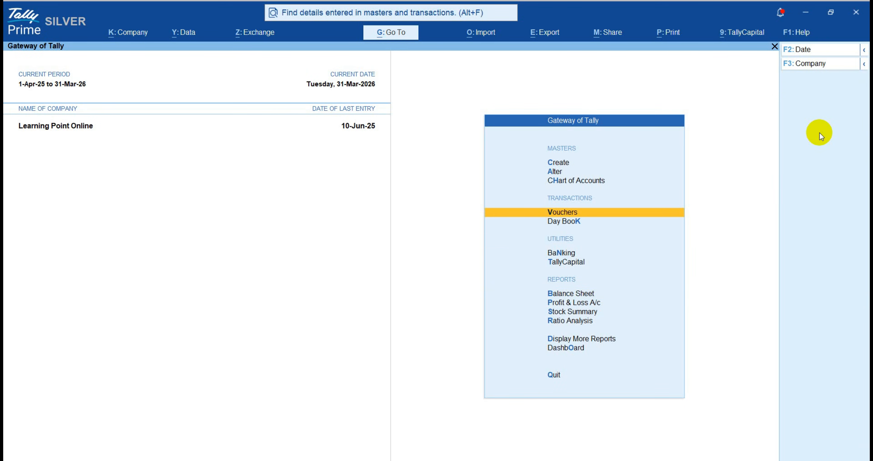
key(Return)
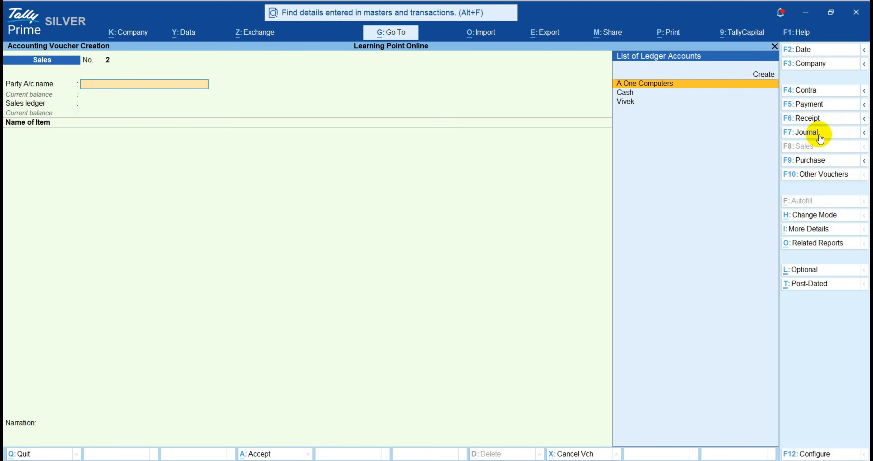
click(819, 138)
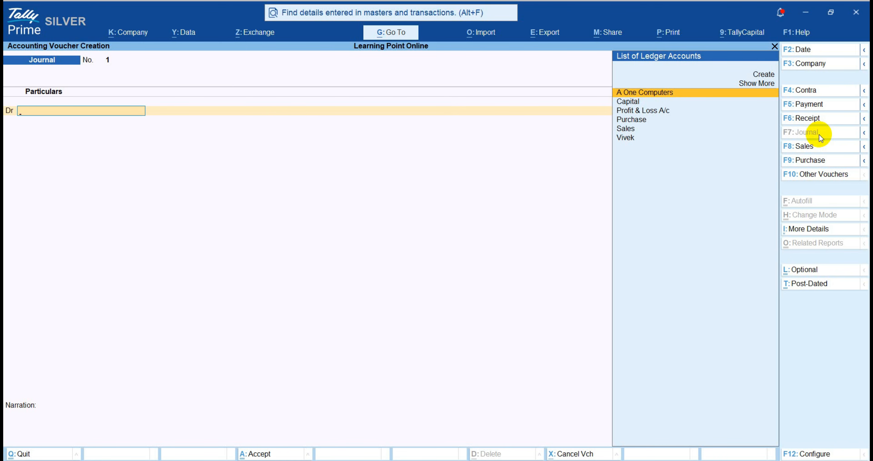
text(P)
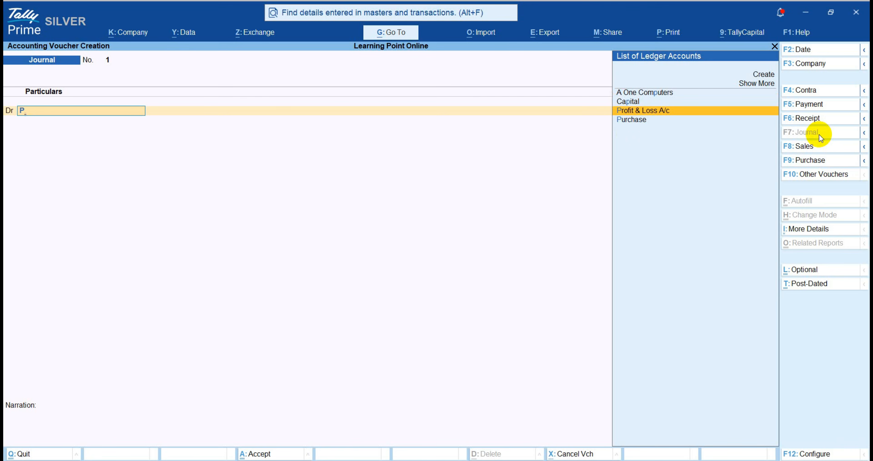
key(Return)
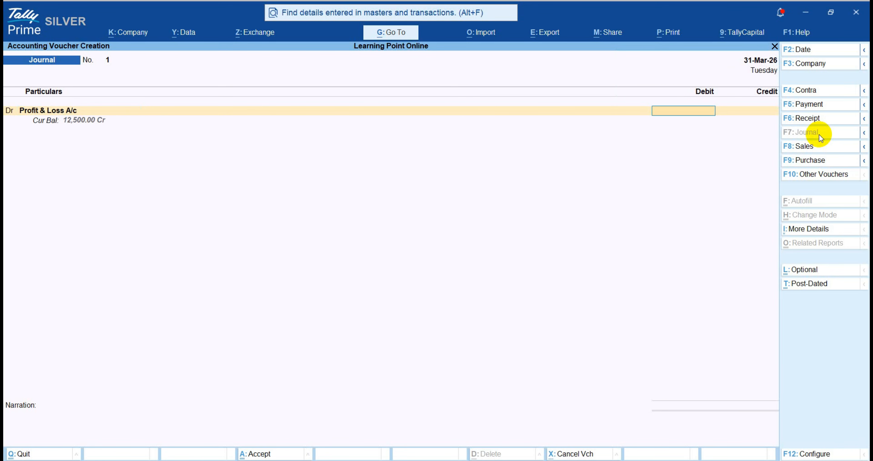
text(12500)
key(Return)
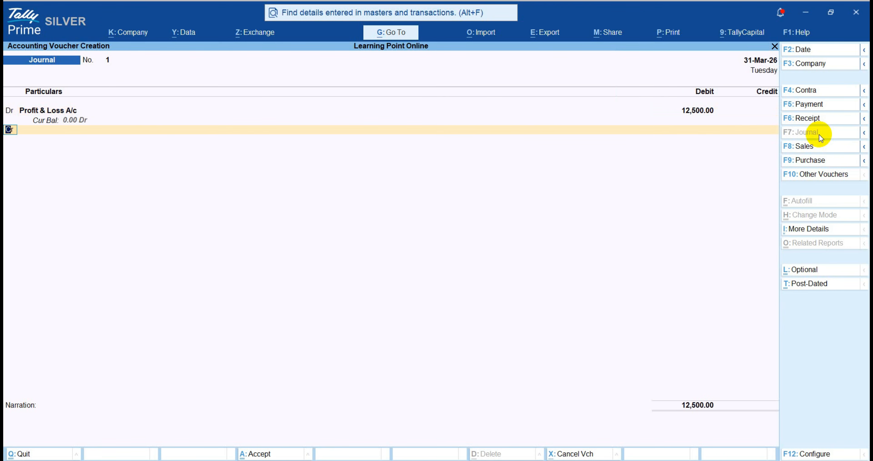
- Credit the Capital ledger with 12,500, save the journal voucher without a narration, and return to the Gateway of Tally
key(Return)
text(Ca)
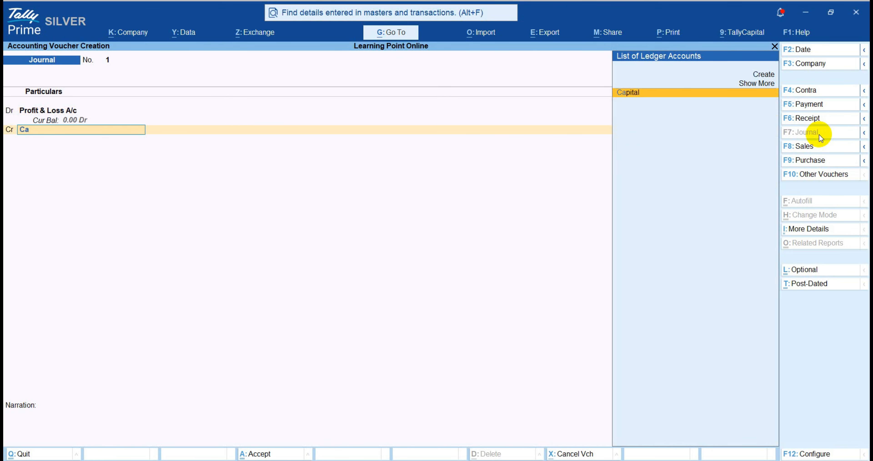
key(Return)
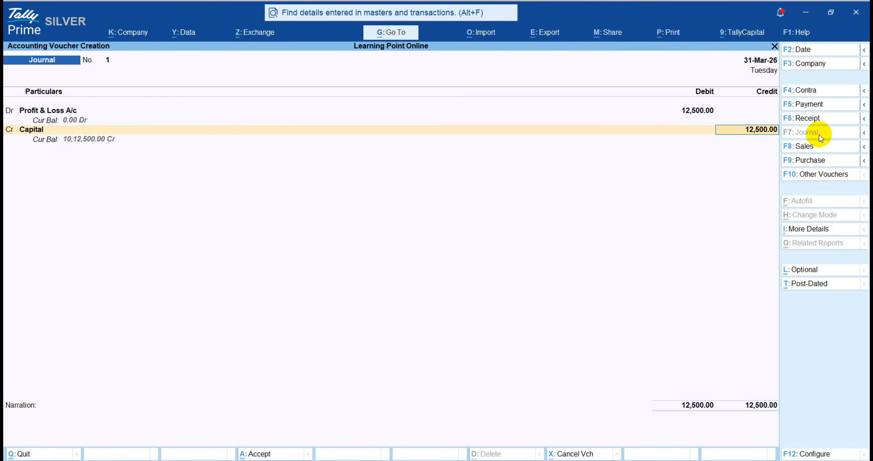
key(Return)
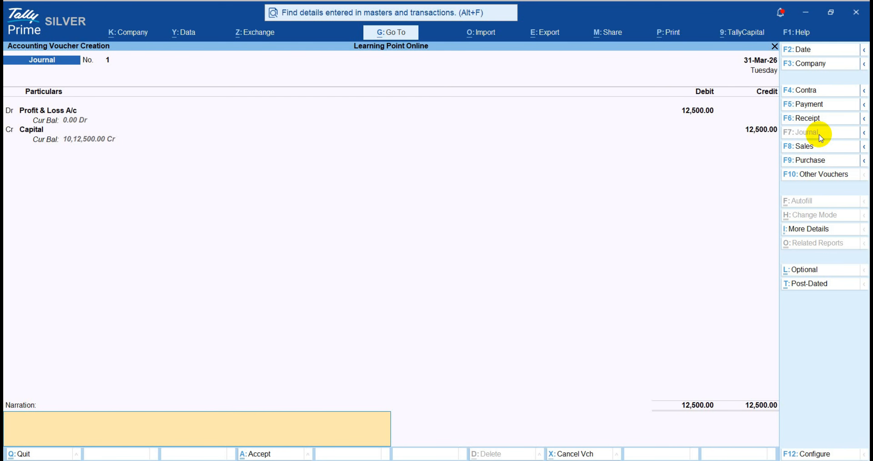
key(Return)
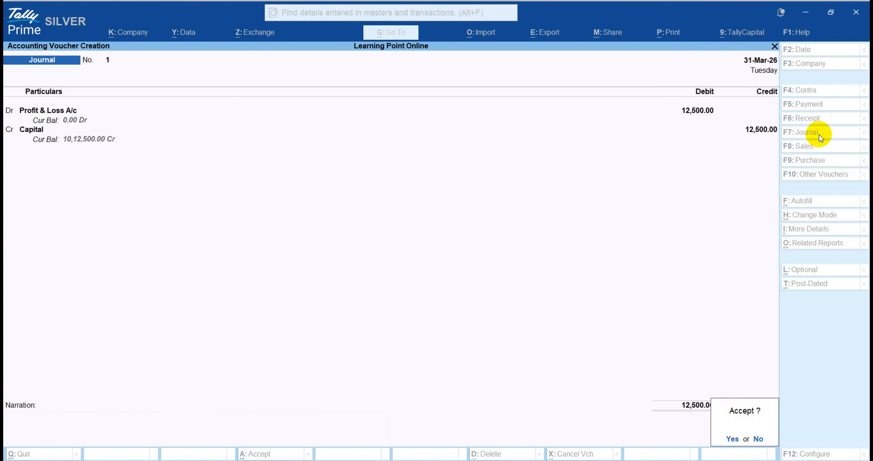
key(Return)
key(Escape)
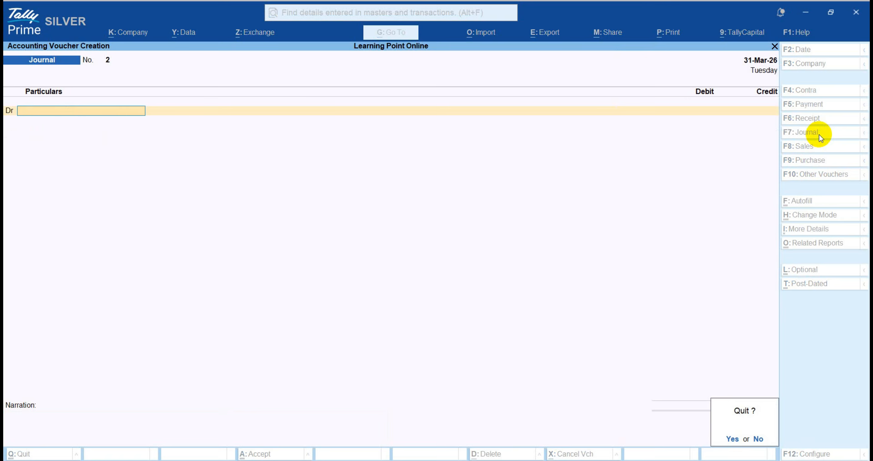
key(Return)
- Review the Capital Account and Profit & Loss A/c lines in the Balance Sheet and return to the Gateway of Tally
key(Down)
key(Down)
key(Down)
key(Down)
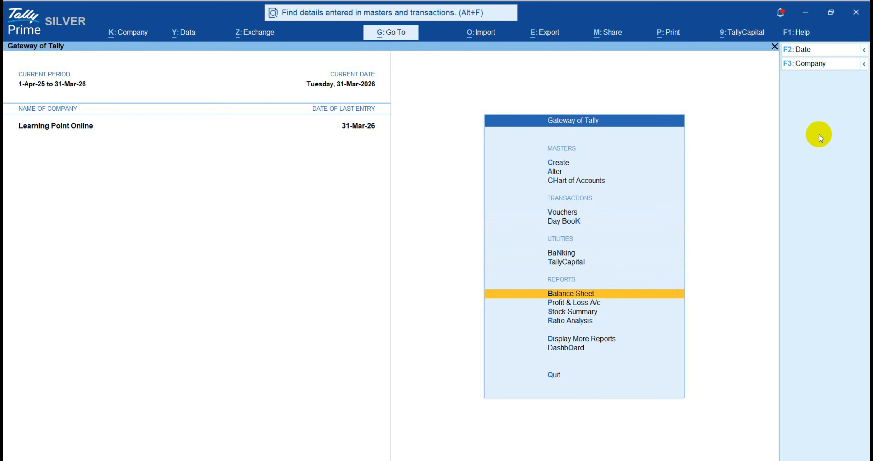
key(Return)
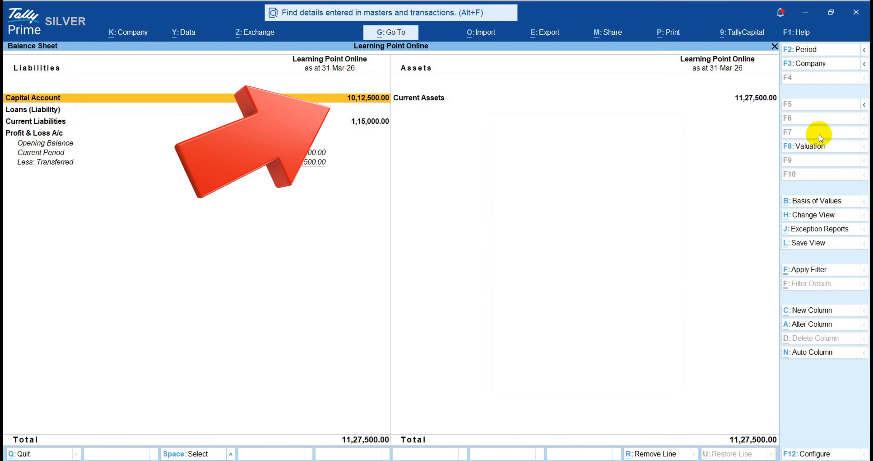
key(Down)
key(Down)
key(Down)
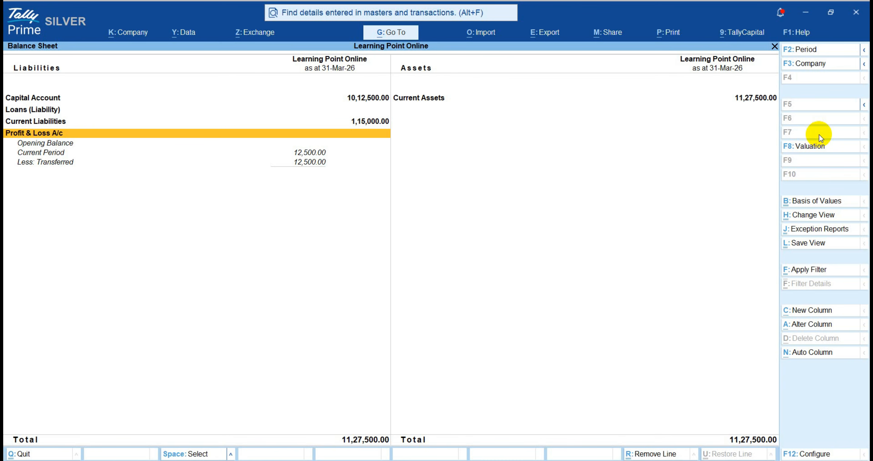
key(Escape)
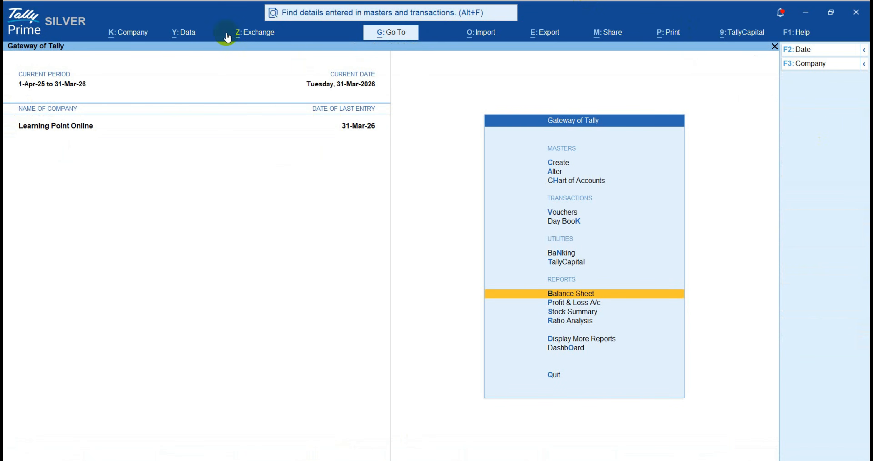
- Verify the Learning Point Online company data for splitting errors and close the verification report
click(189, 34)
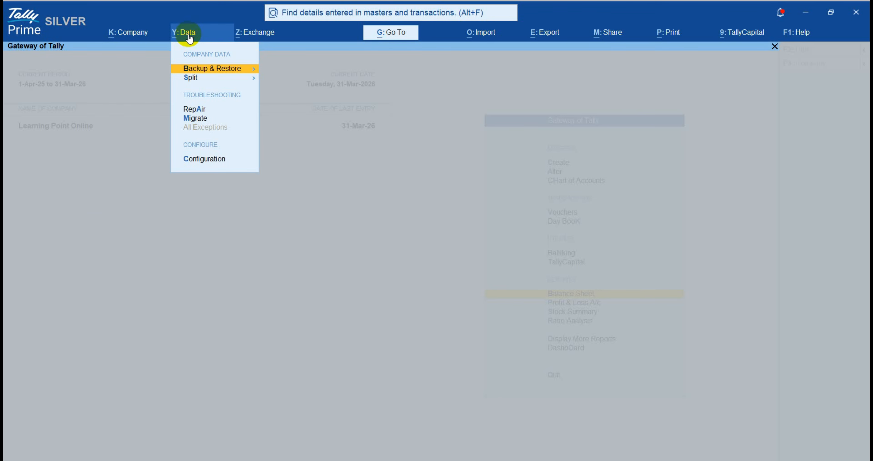
click(199, 82)
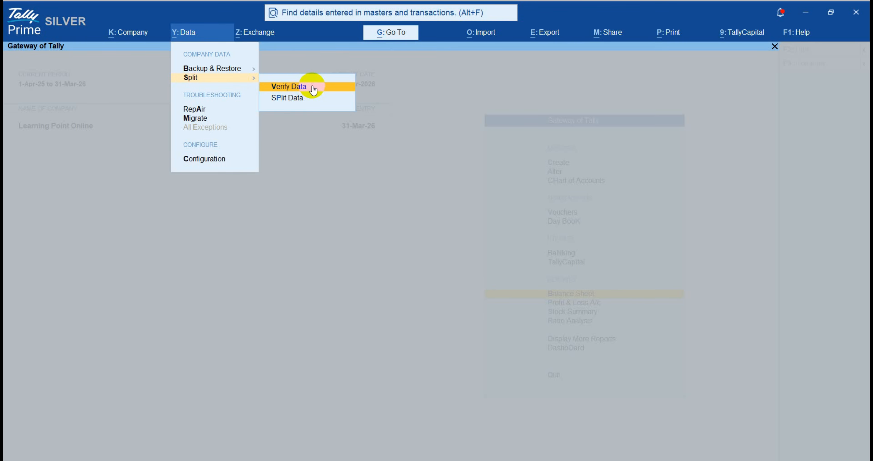
key(Down)
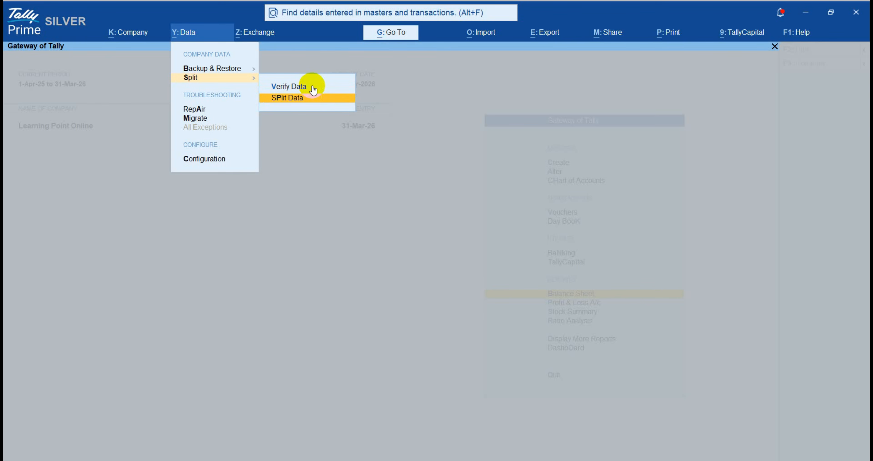
key(Return)
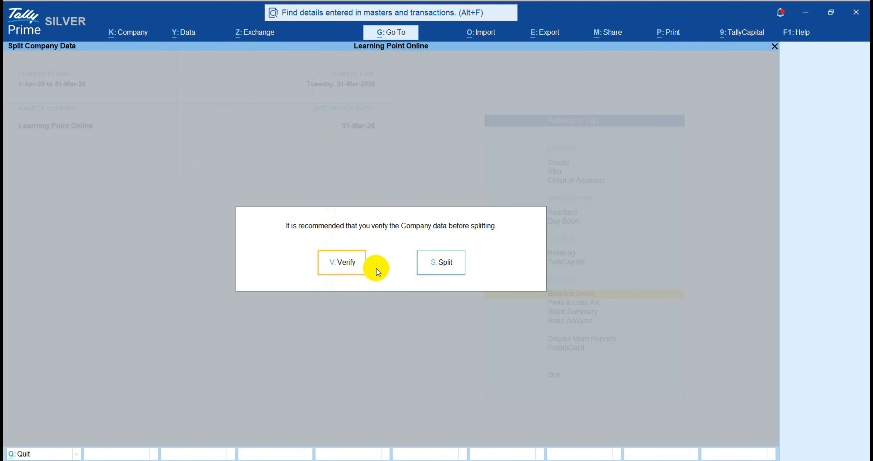
click(352, 264)
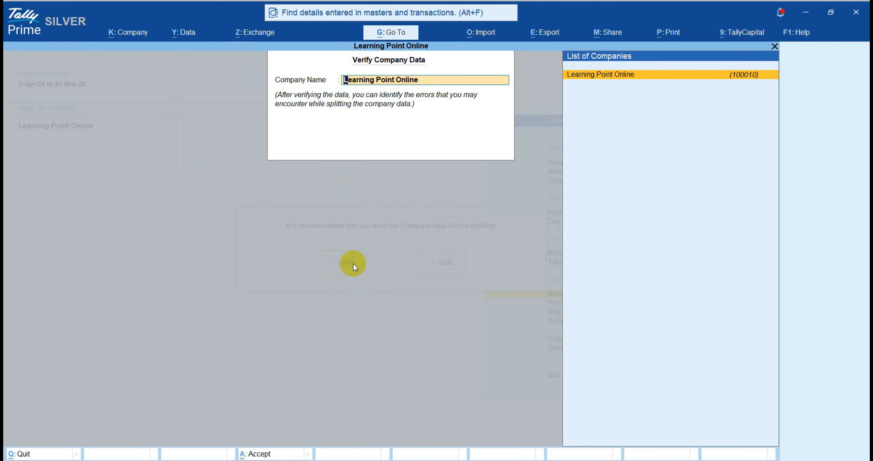
key(Return)
key(Return)
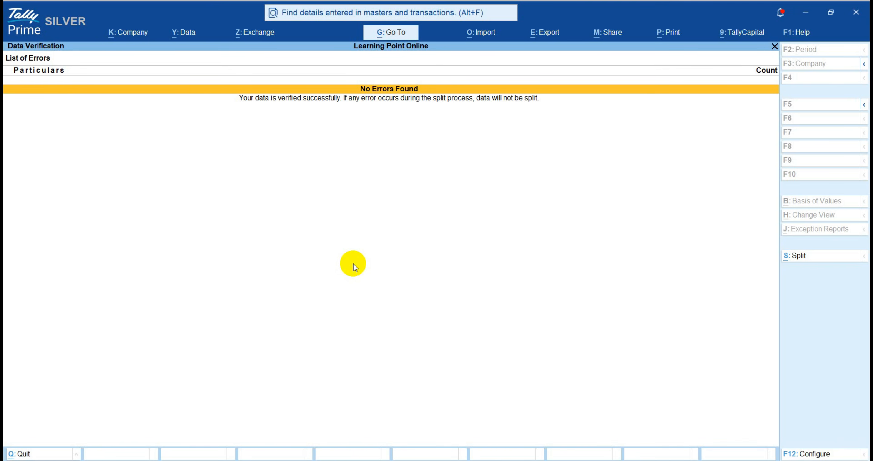
key(Escape)
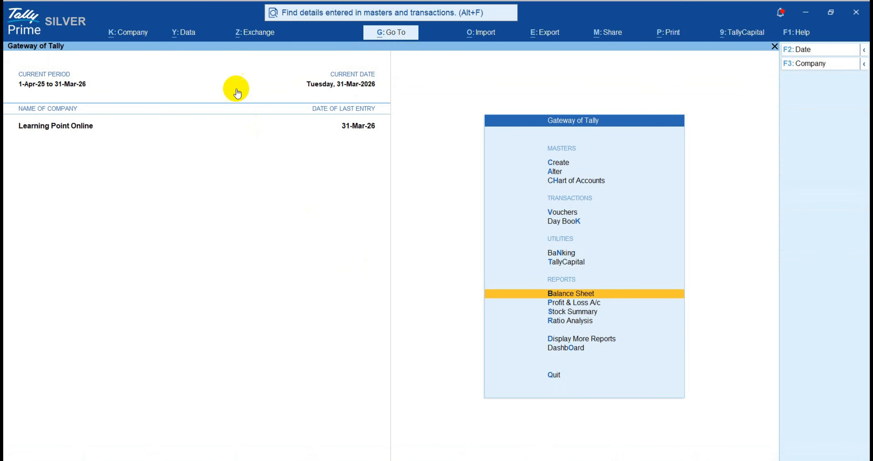
- Split the Learning Point Online data from 1-Apr-26 with the Into Two Companies option and confirm the split
click(182, 33)
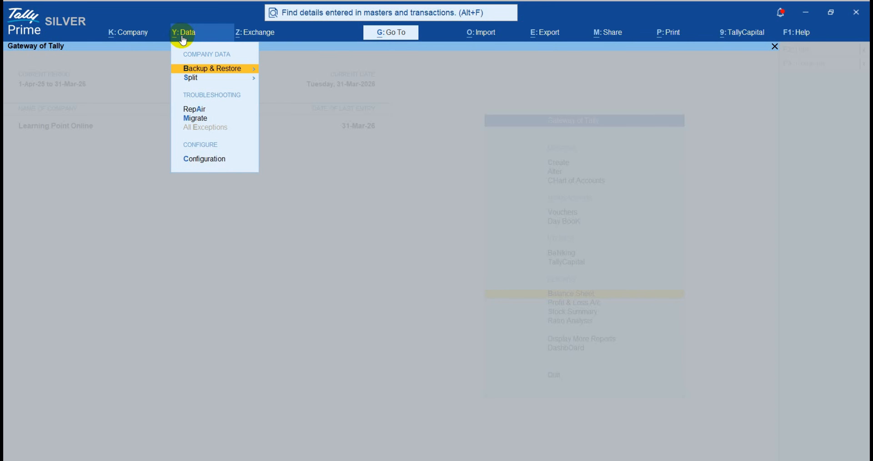
click(200, 80)
click(293, 98)
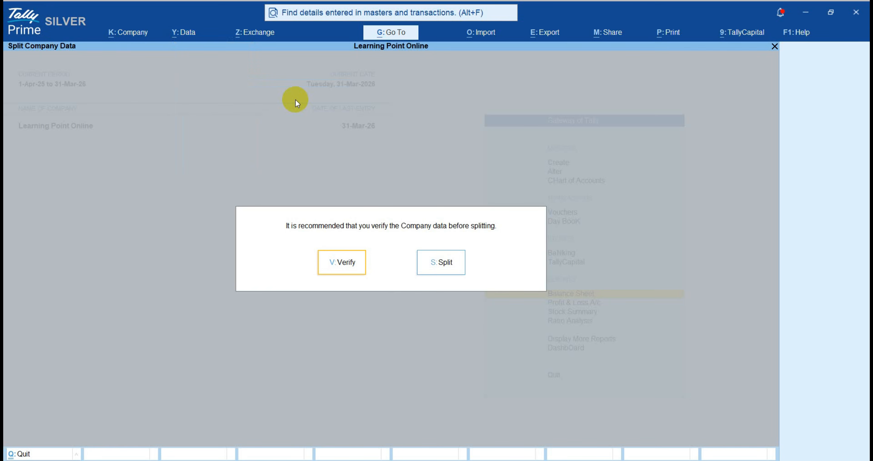
click(455, 271)
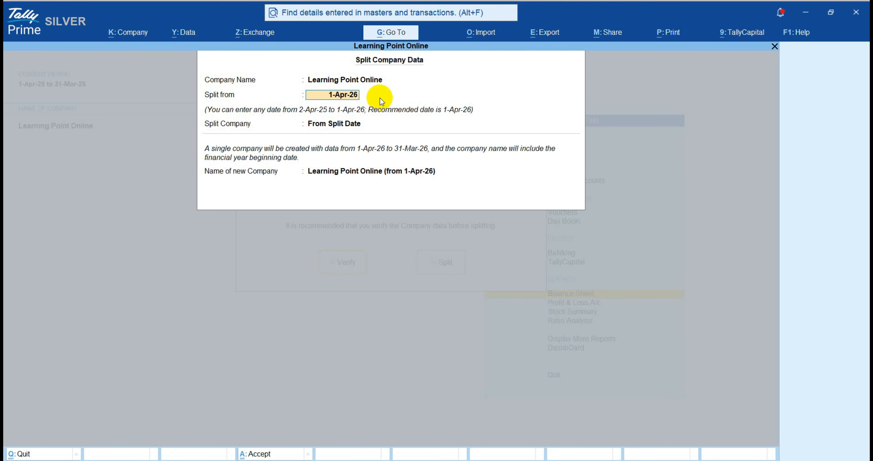
key(Return)
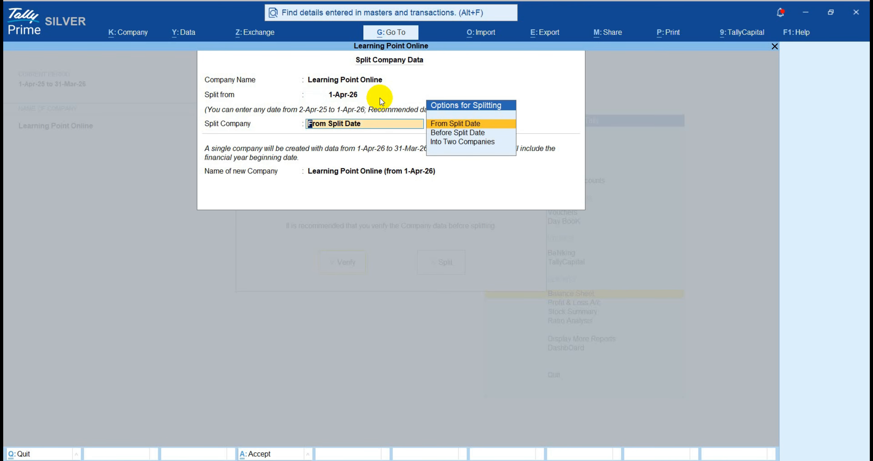
key(Down)
key(Down)
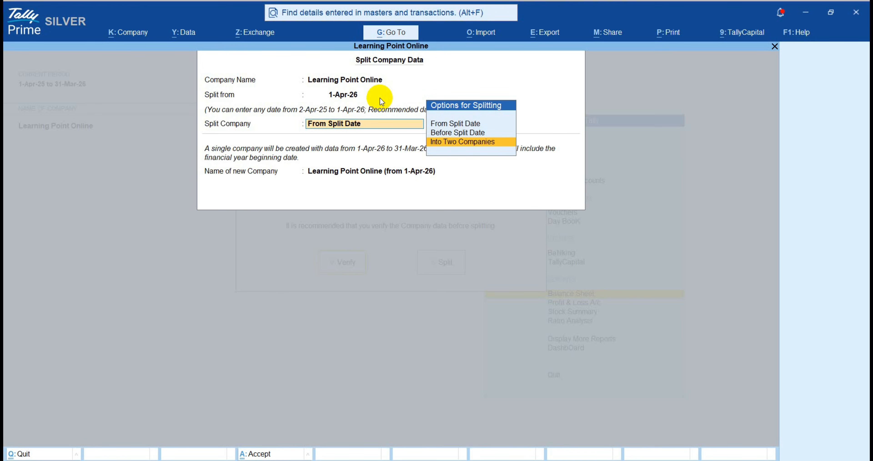
key(Return)
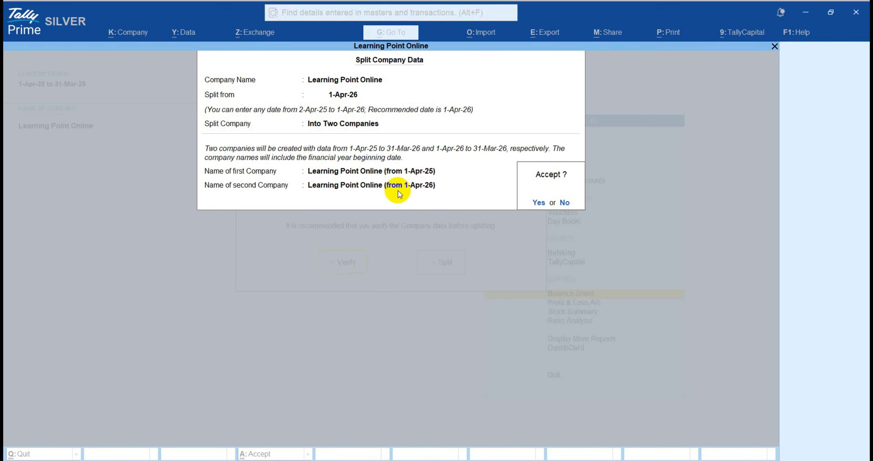
key(y)
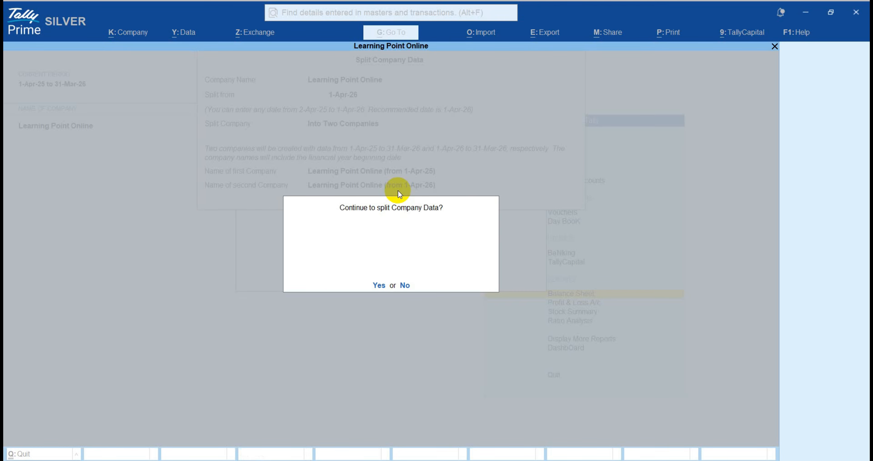
key(y)
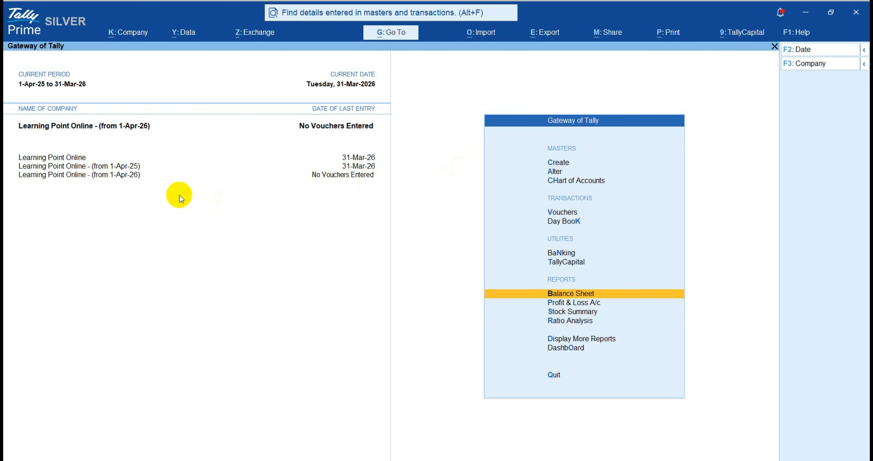
- Switch through the original and both split companies, and show the detailed Balance Sheet of Learning Point Online - (from 1-Apr-26)
click(82, 160)
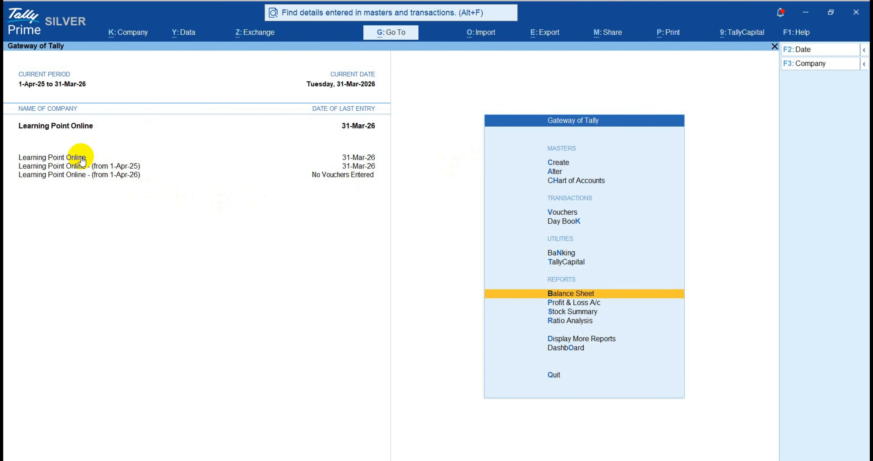
click(92, 166)
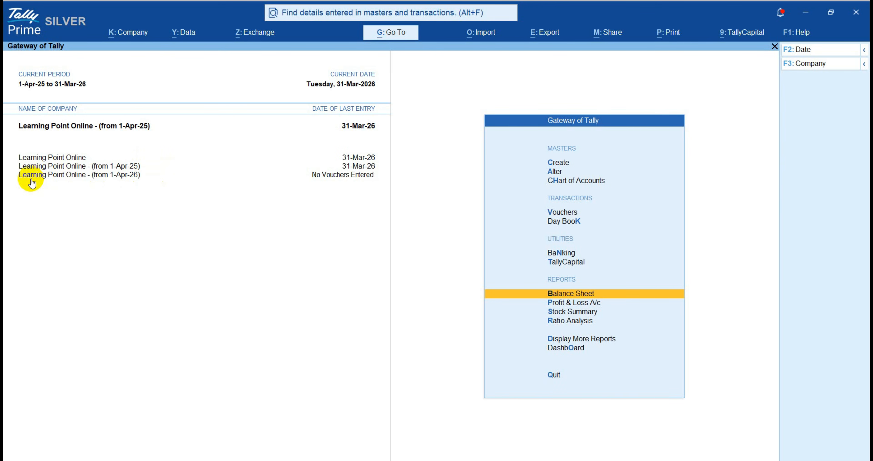
click(128, 175)
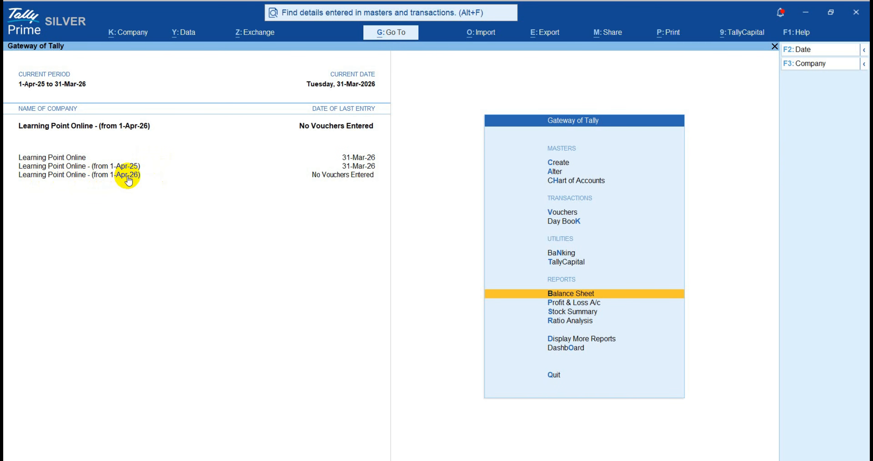
key(Return)
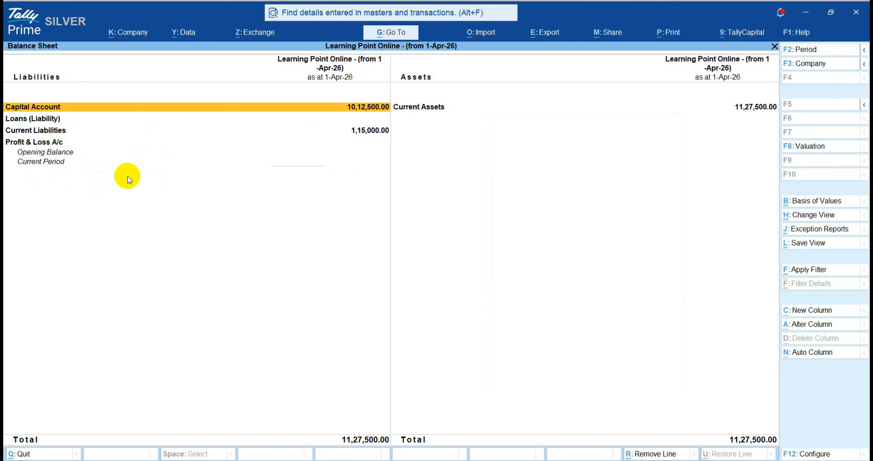
key(alt+F5)
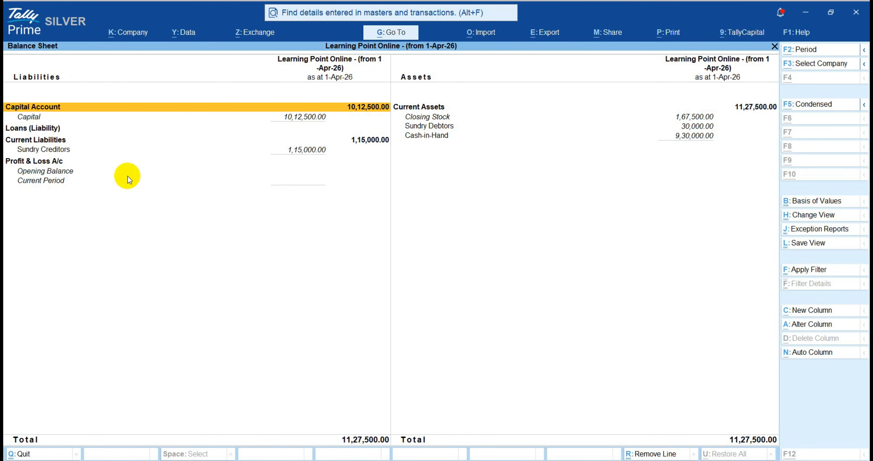
- Drill down from Closing Stock in the Balance Sheet to the monthly summary of the Mouse stock item
key(Right)
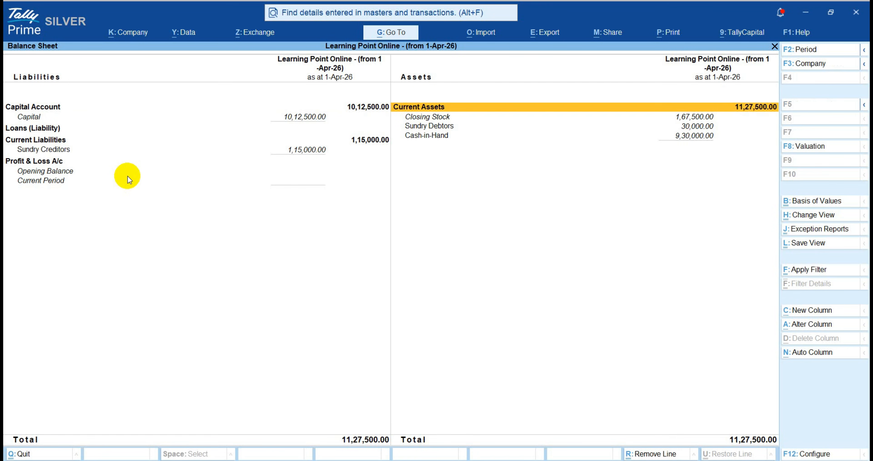
key(Down)
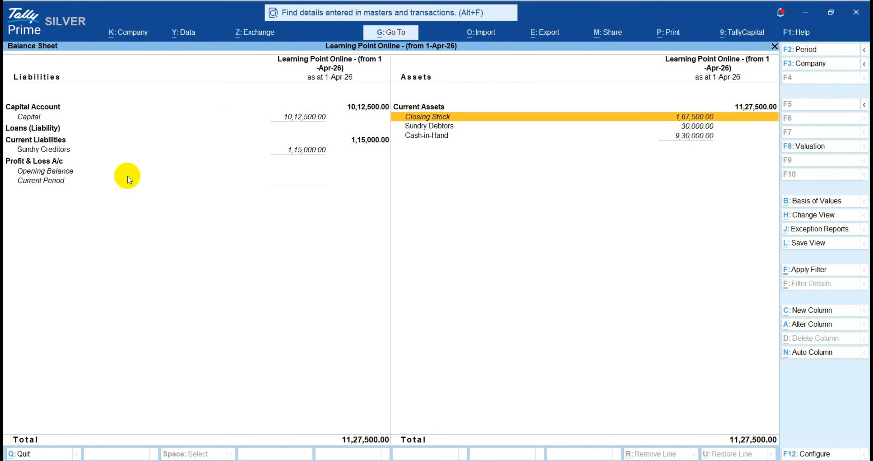
key(Return)
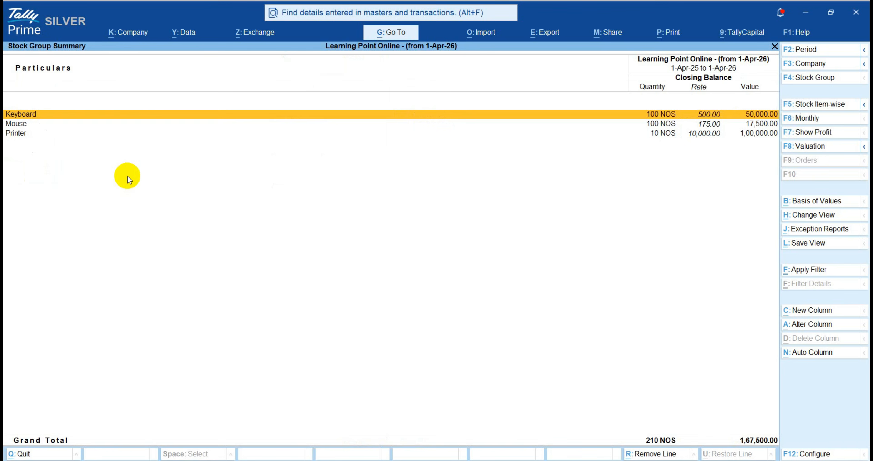
key(Down)
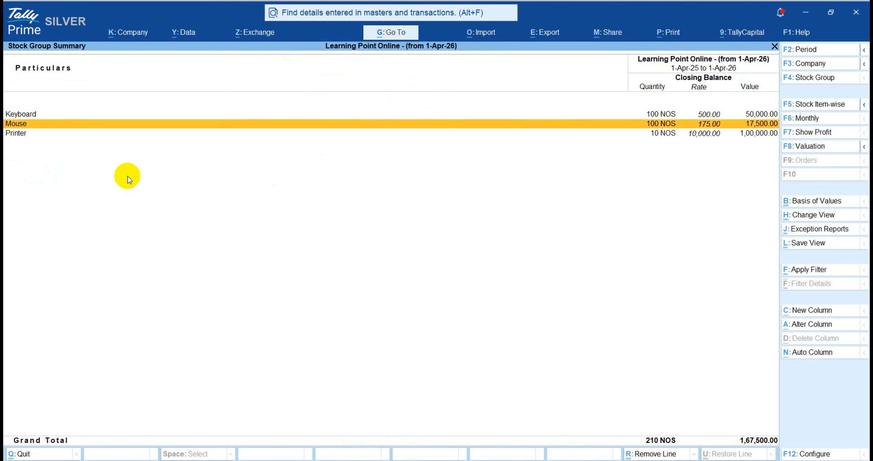
key(Return)
- Examine the Mouse item's monthly closing balances from April through March
key(Down)
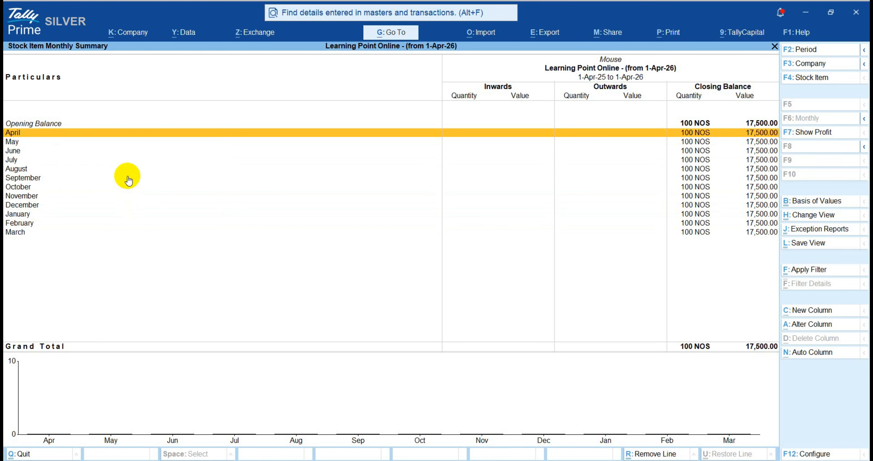
key(Down)
key(Down)
key(Down)
key(Down)
key(Down)
key(Down)
key(Down)
key(Down)
key(Down)
key(Down)
key(Down)
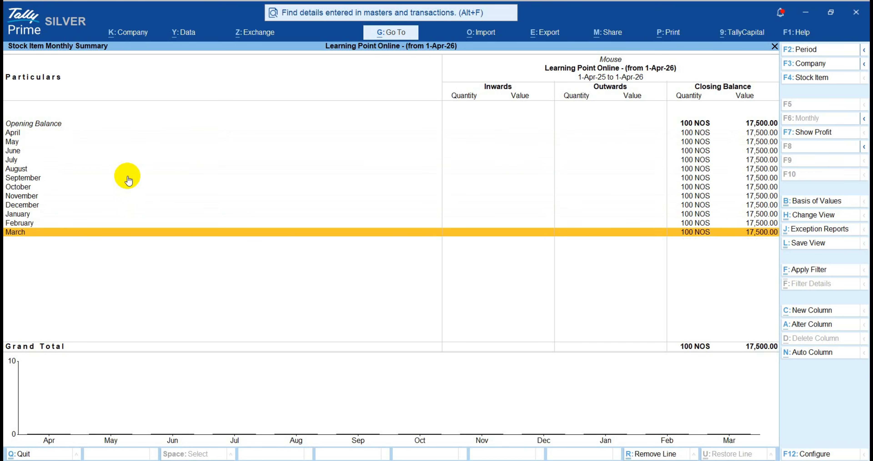
- Set the Mouse monthly summary's period from 1-4-2025 to 31-3-27
key(alt)
key(alt+F2)
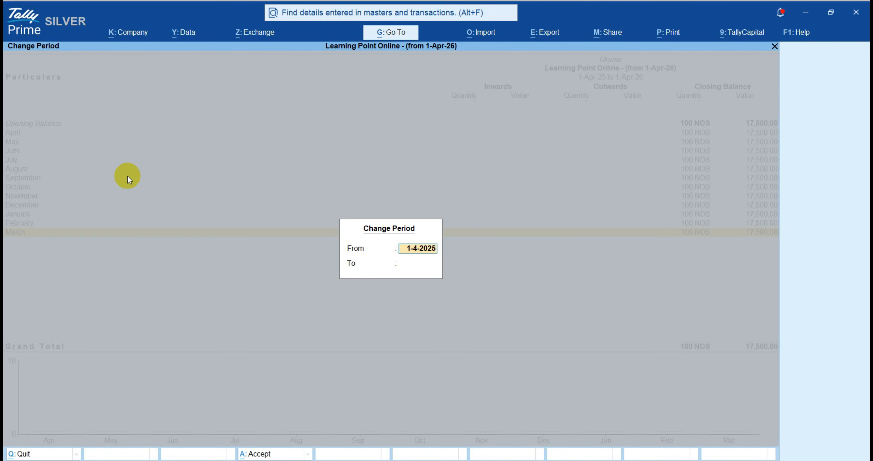
key(Return)
text(31.3.2)
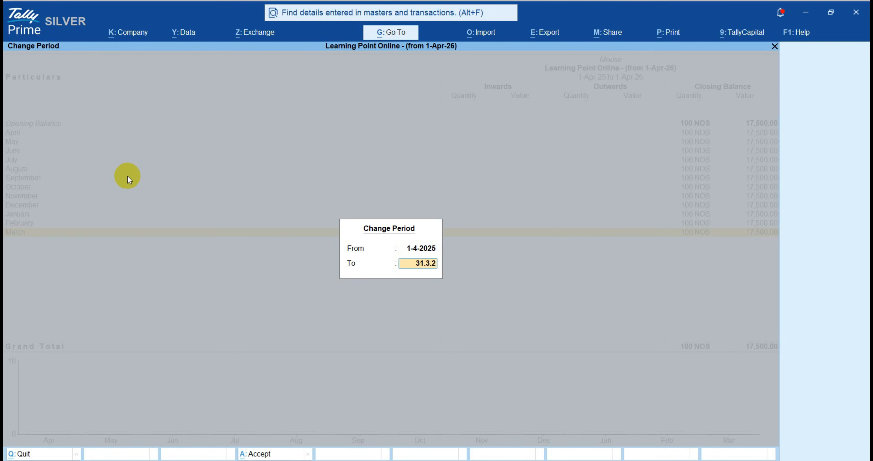
text(7)
key(Return)
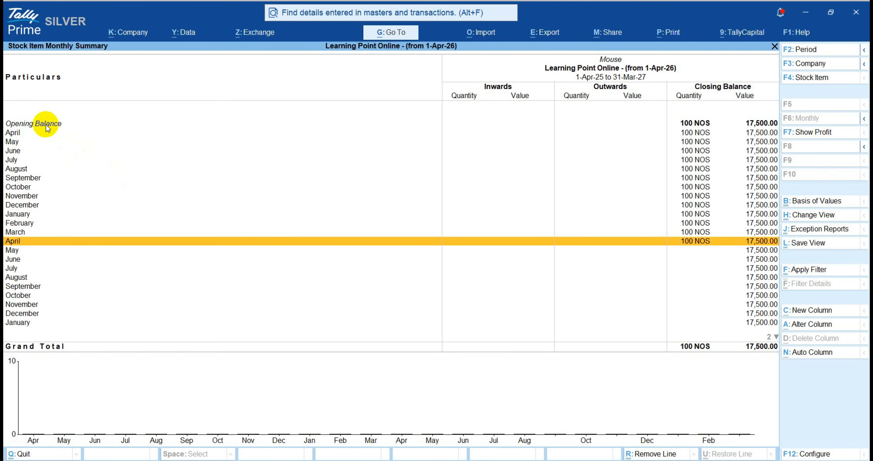
- Review the Mouse item's monthly balances back to the first April, and return to the Balance Sheet
key(Up)
key(Up)
key(Up)
key(Up)
key(Up)
key(Up)
key(Up)
key(Up)
key(Up)
key(Up)
key(Up)
key(Up)
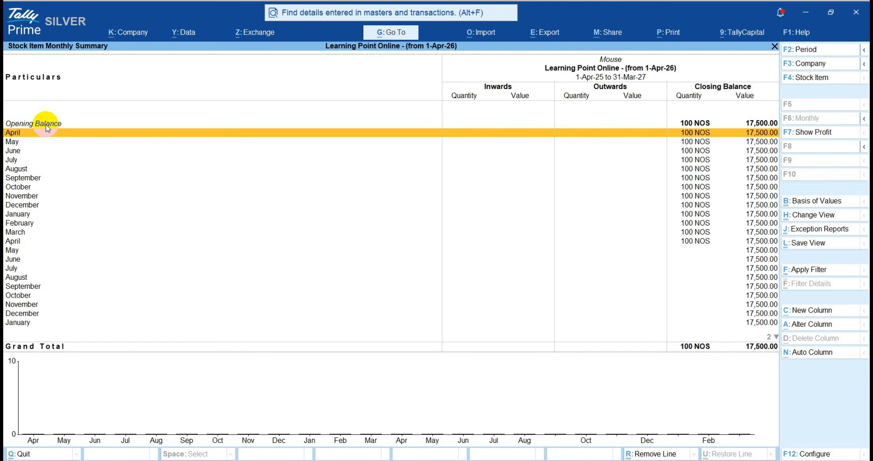
key(Escape)
key(Escape)
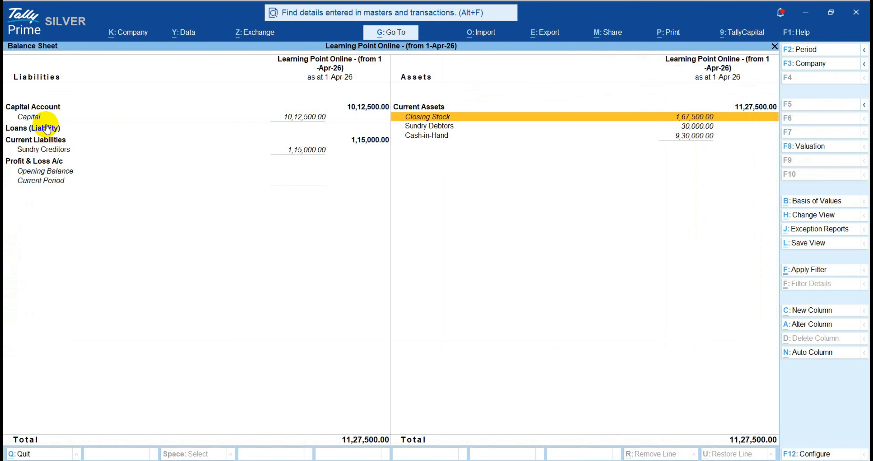
- Drill down from Sundry Creditors in the Balance Sheet to the monthly summary of the A One Computers ledger
key(Left)
key(Down)
key(Down)
key(Down)
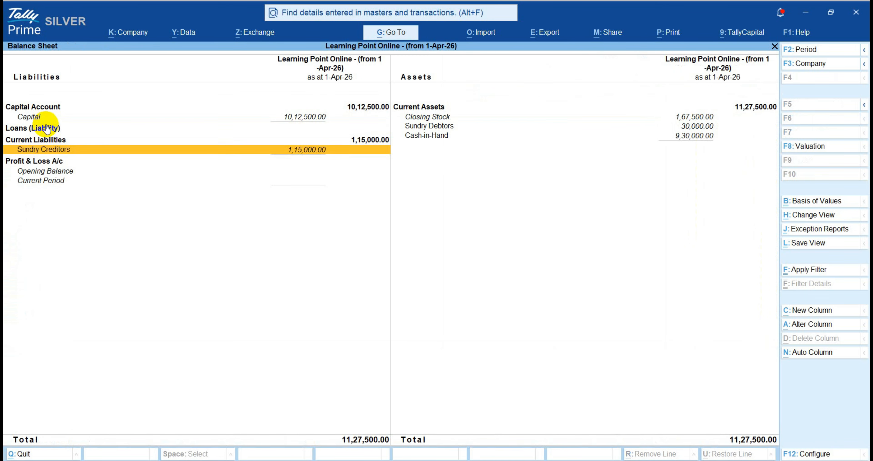
key(Return)
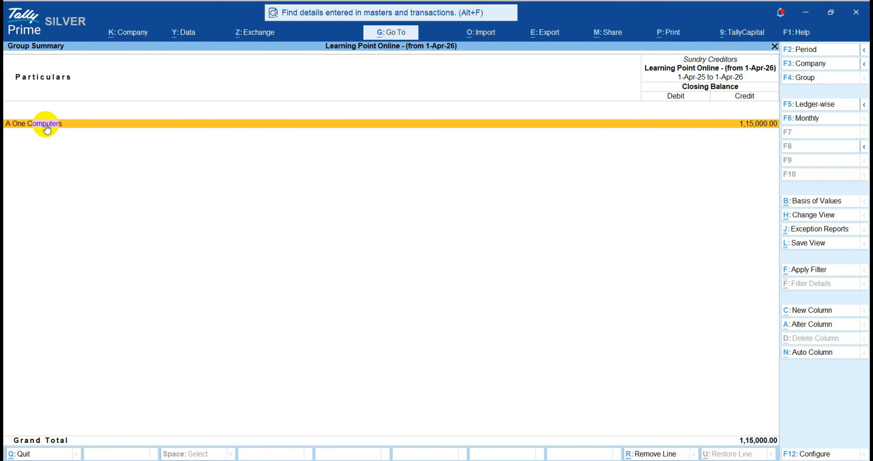
click(47, 128)
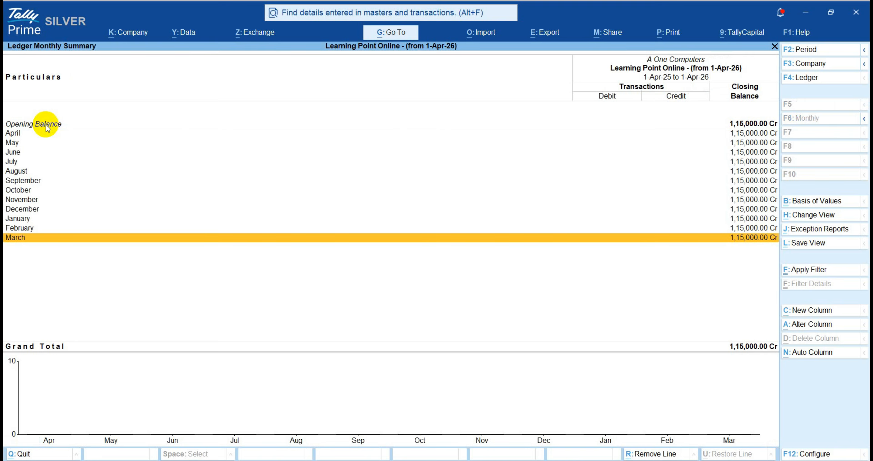
- Examine the A One Computers ledger's opening balance and its monthly closing balances from April to March
key(Up)
key(Up)
key(Up)
key(Up)
key(Up)
key(Up)
key(Up)
key(Up)
key(Up)
key(Up)
key(Up)
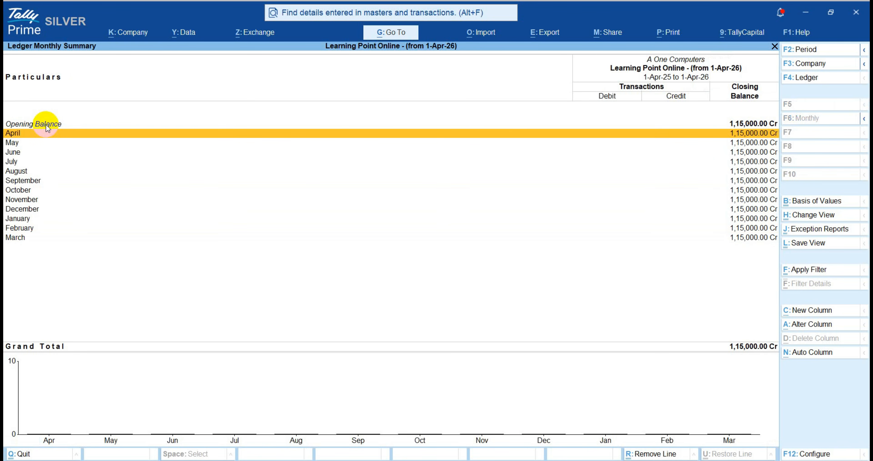
key(Down)
key(Down)
key(Down)
key(Down)
key(Down)
key(Down)
key(Down)
key(Down)
key(Down)
key(Down)
key(Down)
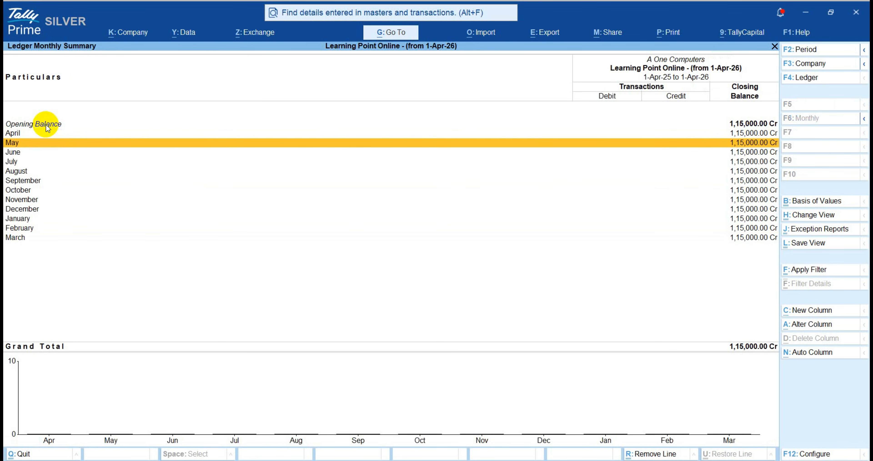